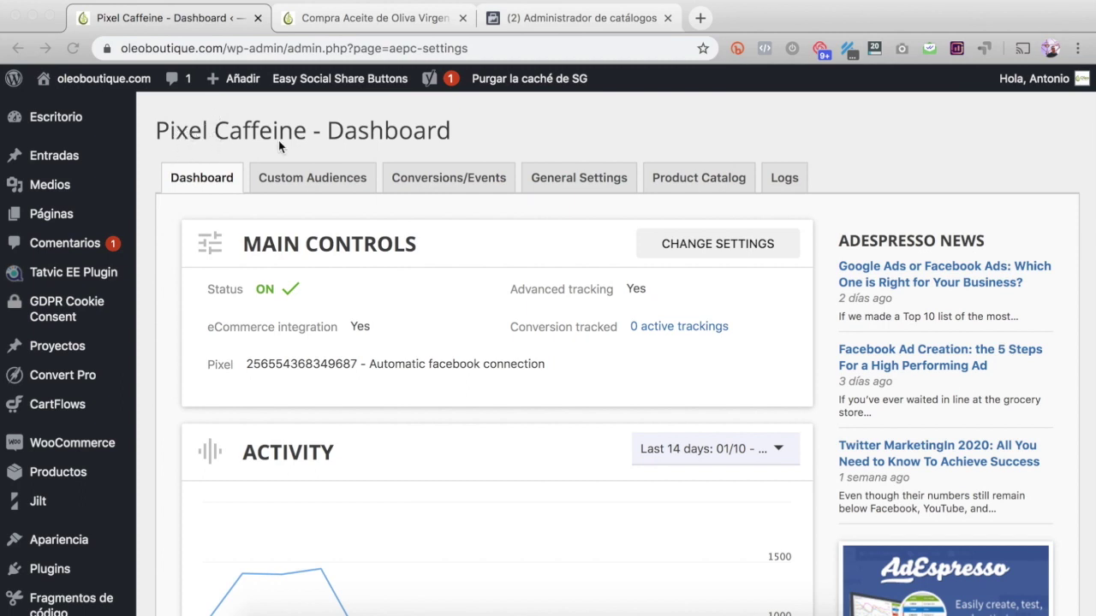
- Review the Pixel Caffeine dashboard's main controls and its activity chart
scroll(502, 129, "down", 1)
scroll(503, 129, "up", 1)
scroll(505, 129, "down", 1)
scroll(503, 128, "down", 5)
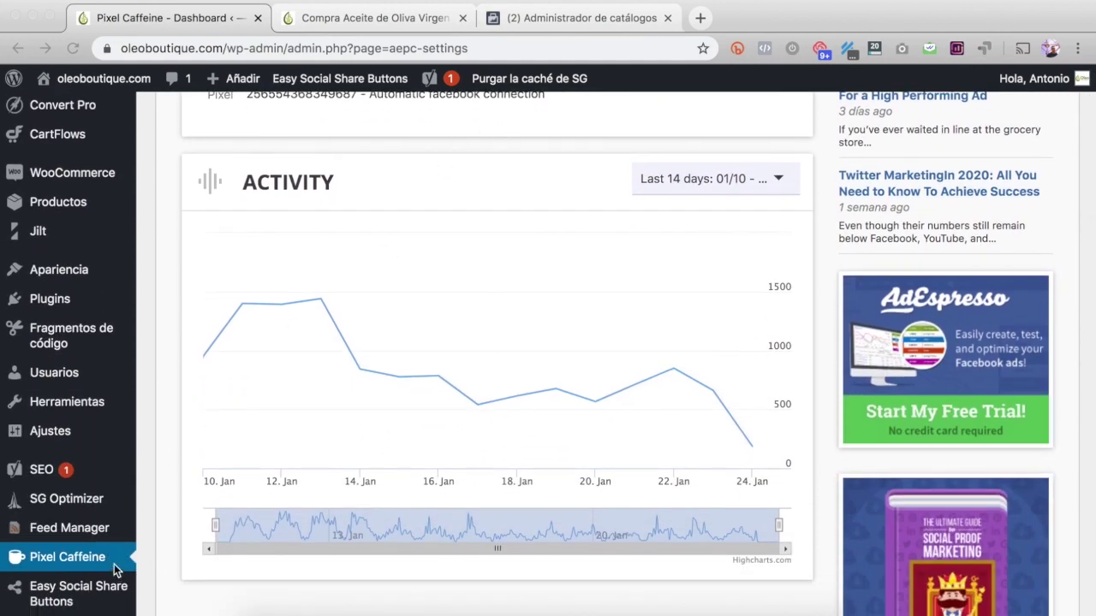
scroll(463, 376, "up", 6)
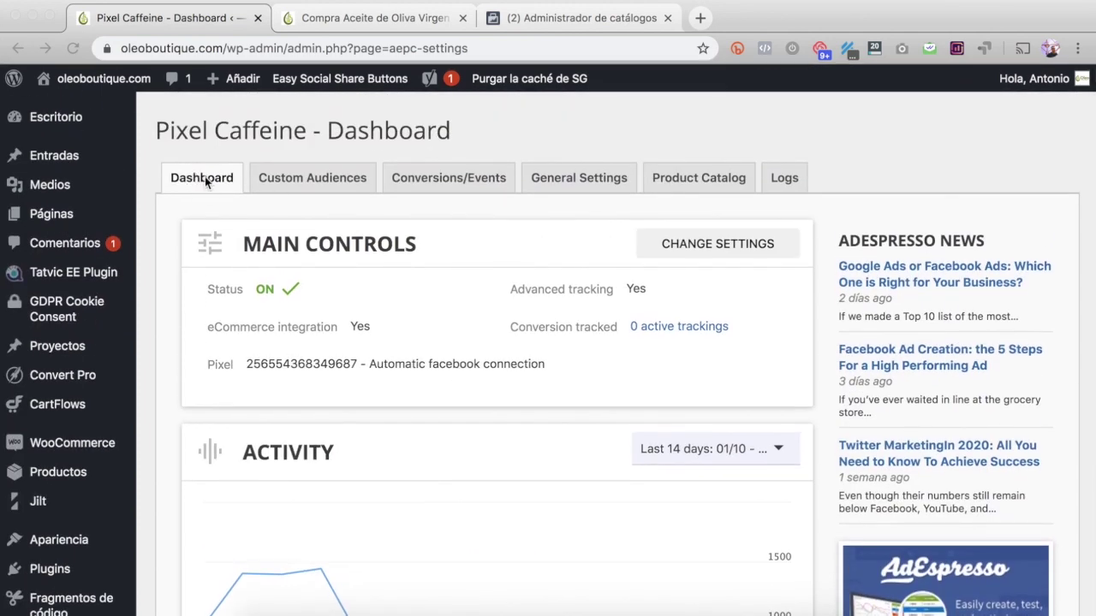
scroll(480, 276, "down", 1)
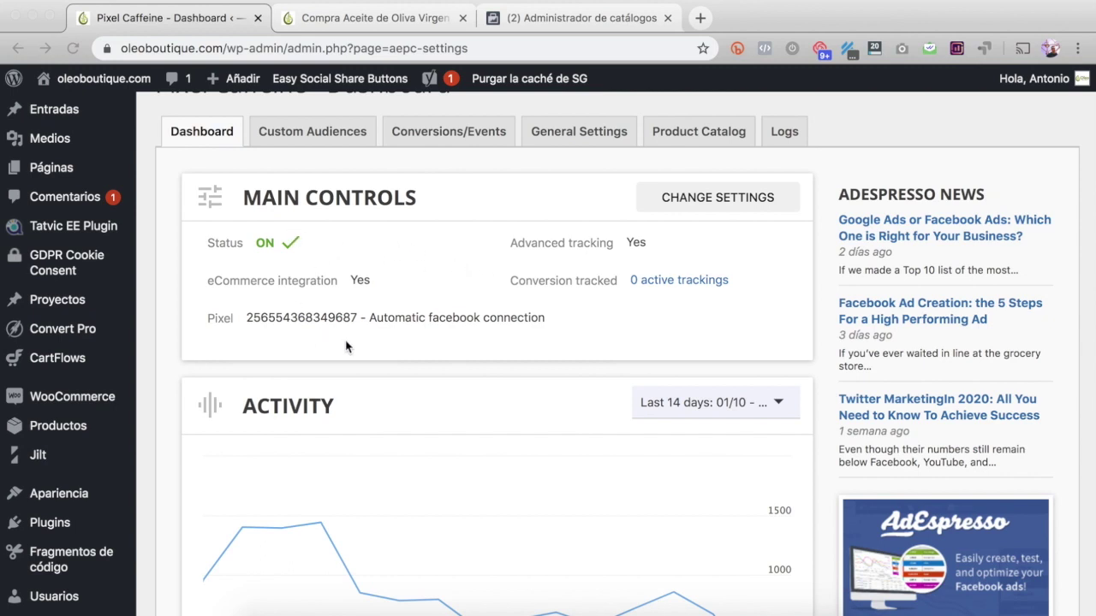
scroll(488, 356, "down", 2)
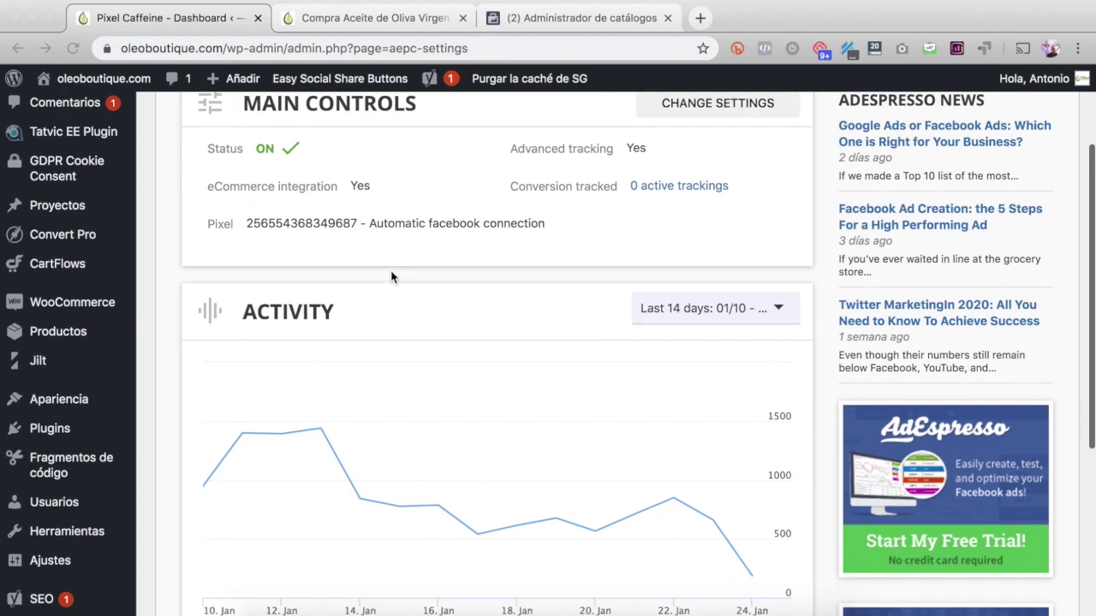
scroll(360, 280, "down", 3)
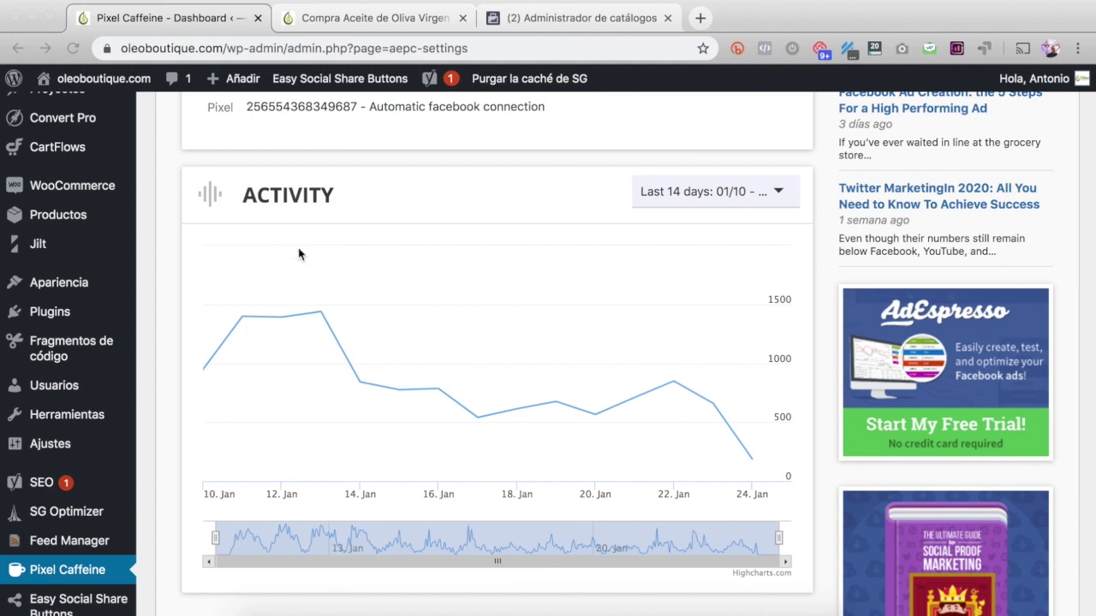
scroll(536, 379, "up", 5)
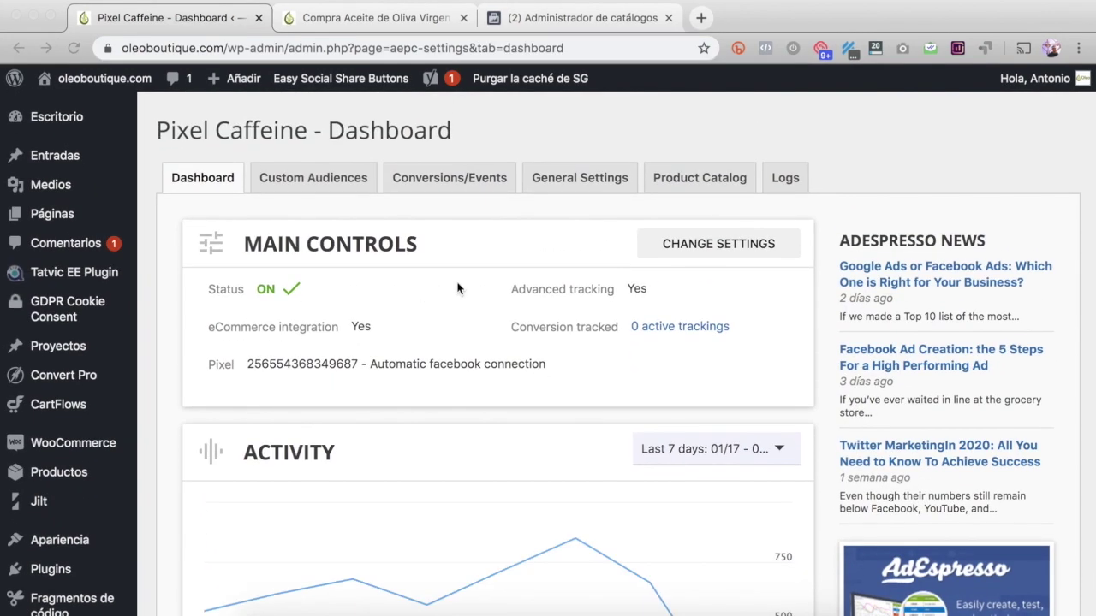
- Delete the existing product feed from Pixel Caffeine's product catalog
left_click(703, 180)
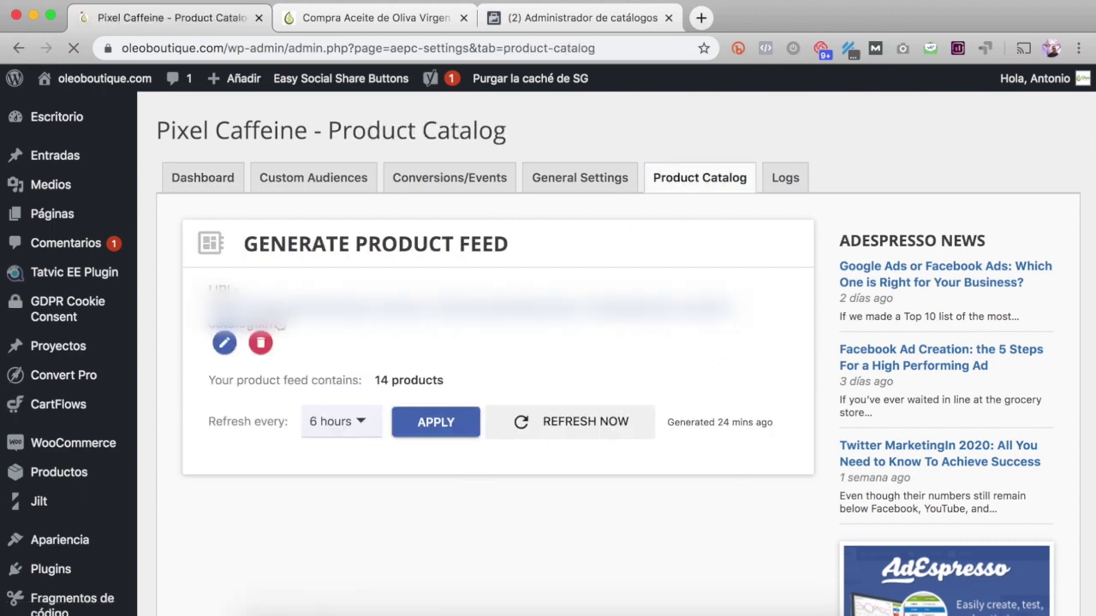
left_click(261, 345)
left_click(751, 224)
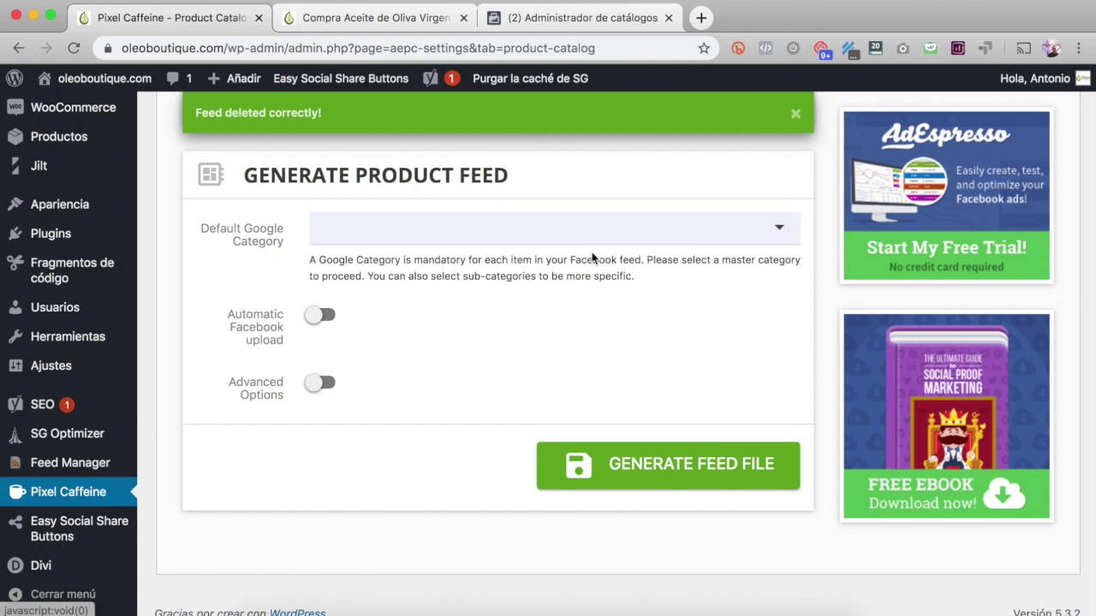
- Set the new feed's default Google category to Food, Beverages & Tobacco, searching the category list for "food"
left_click(778, 230)
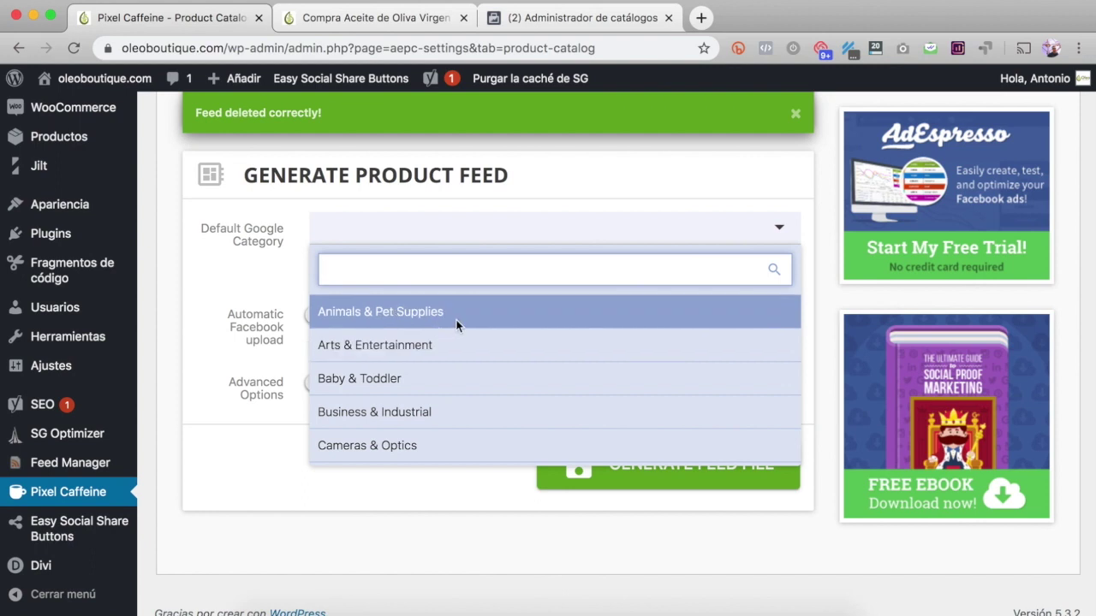
scroll(456, 321, "down", 1)
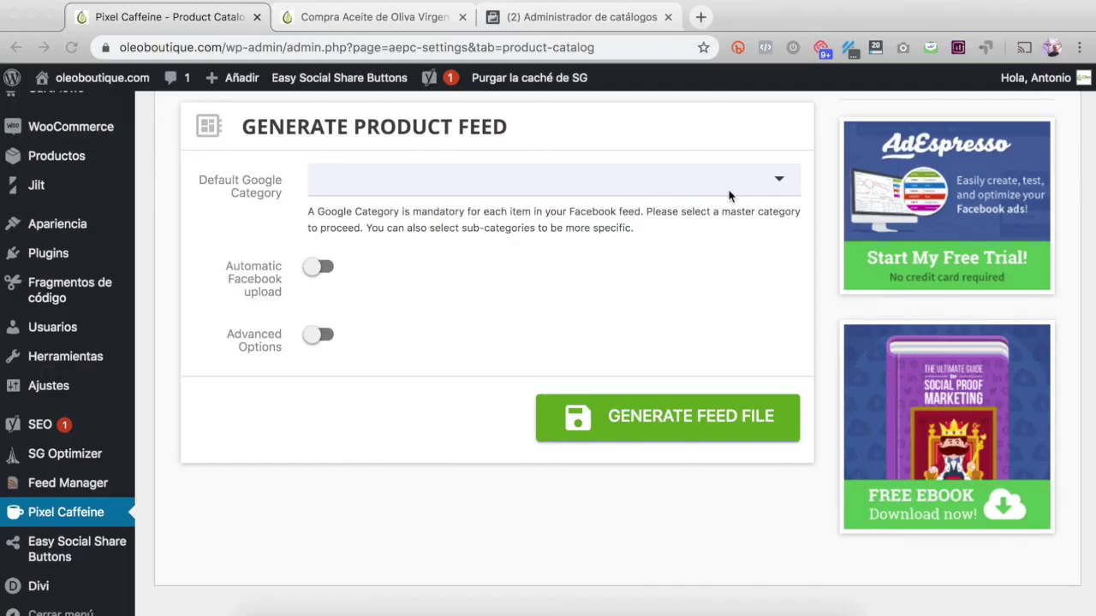
left_click(778, 179)
left_click(778, 179)
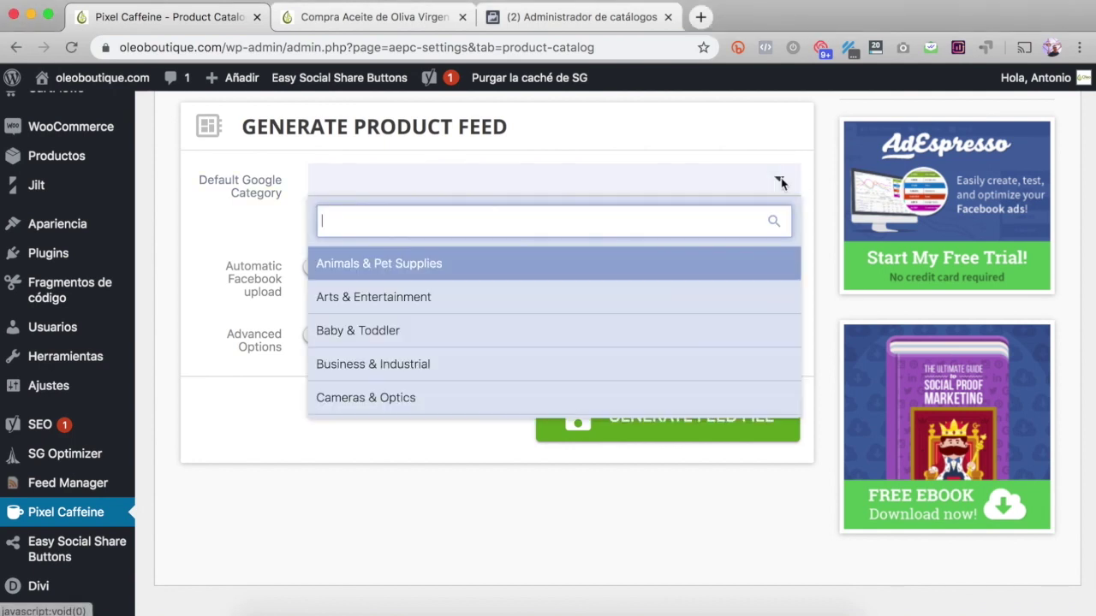
scroll(490, 274, "down", 10)
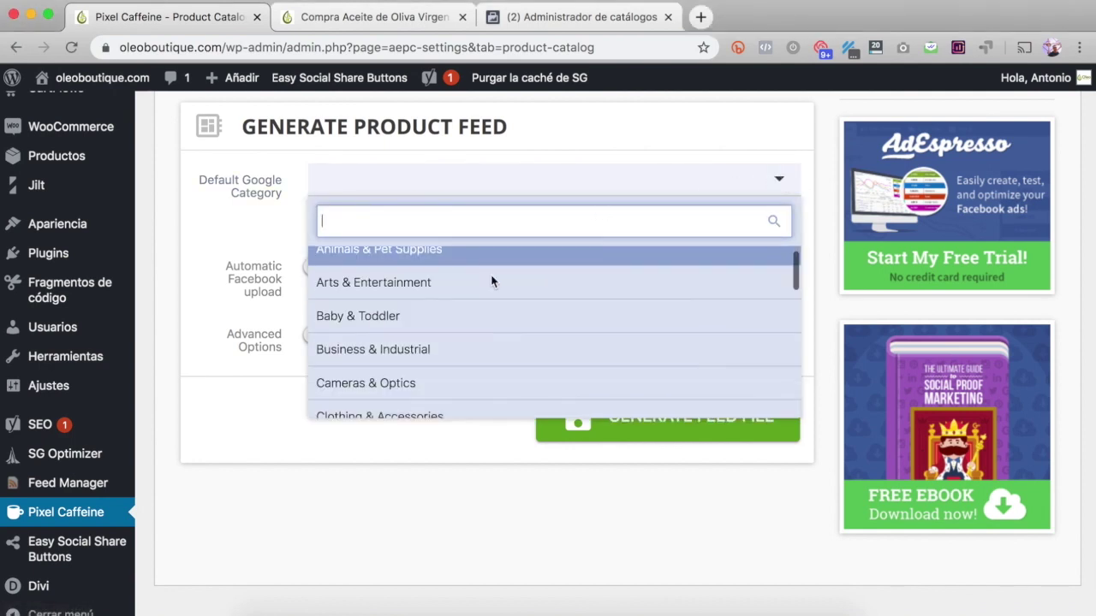
scroll(431, 335, "up", 8)
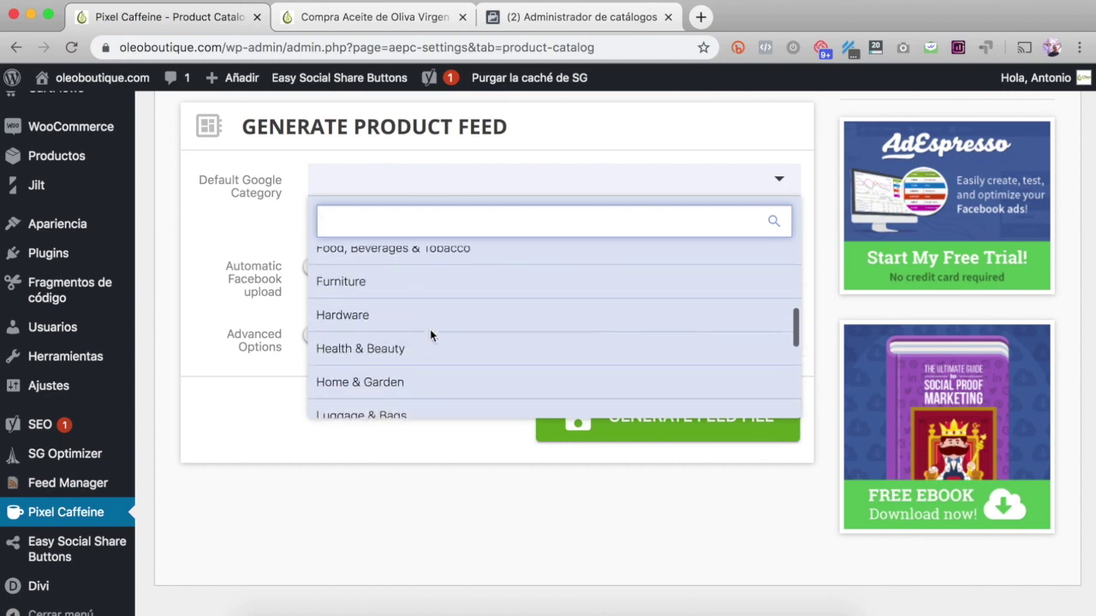
type("food")
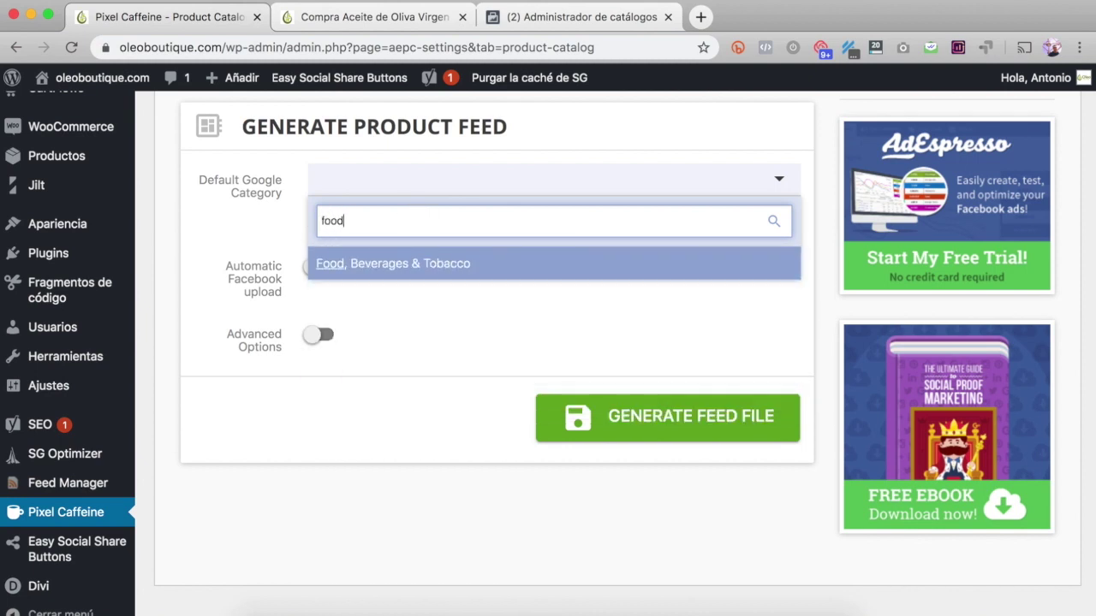
left_click(387, 265)
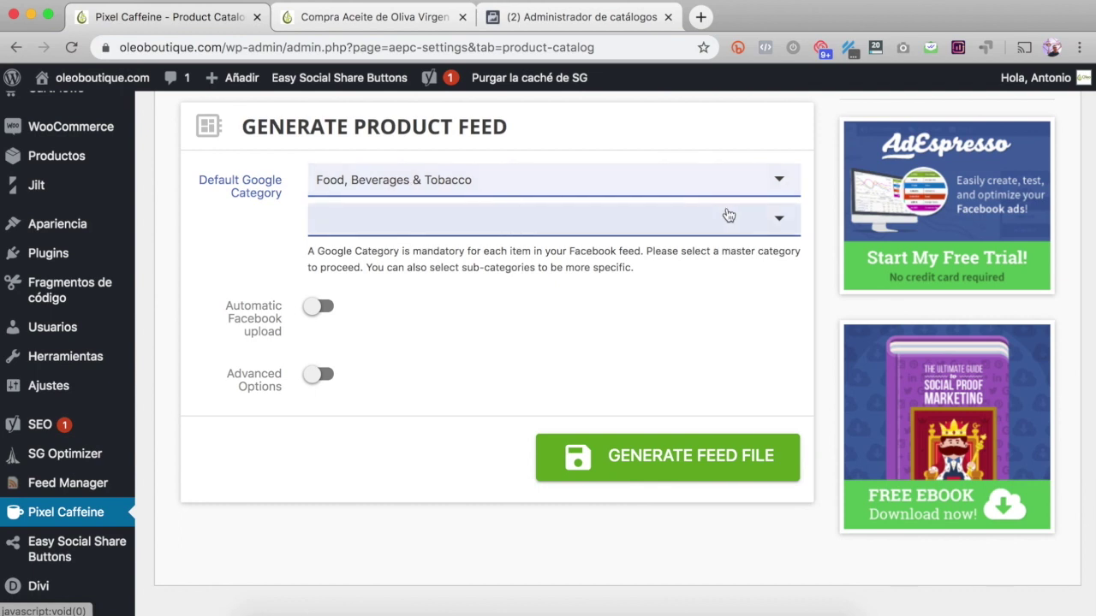
- Choose Food Items as the subcategory under Food, Beverages & Tobacco
left_click(780, 221)
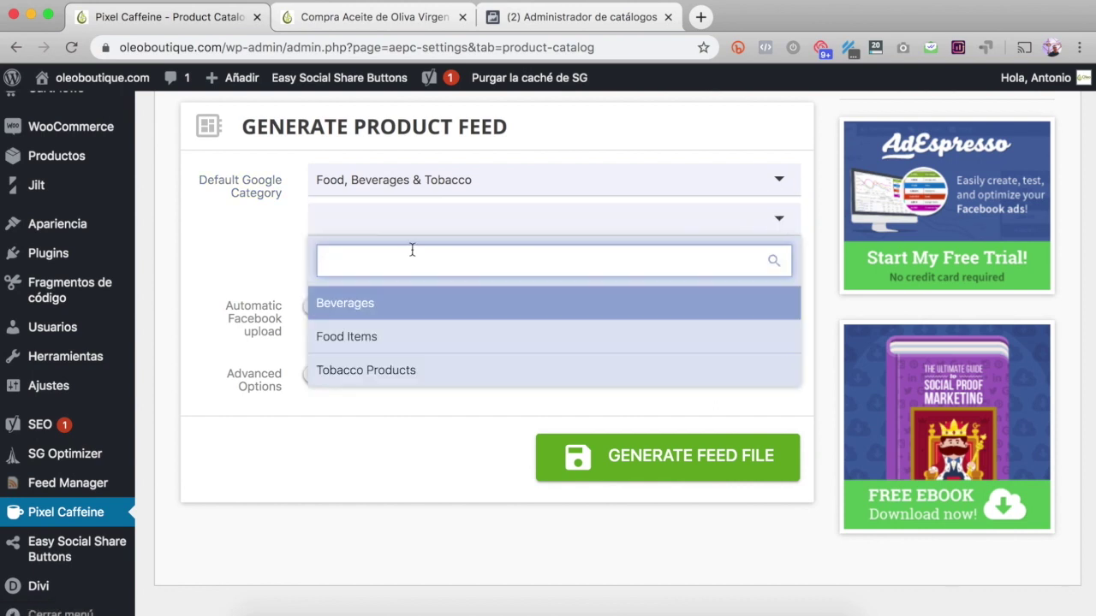
scroll(369, 325, "down", 1)
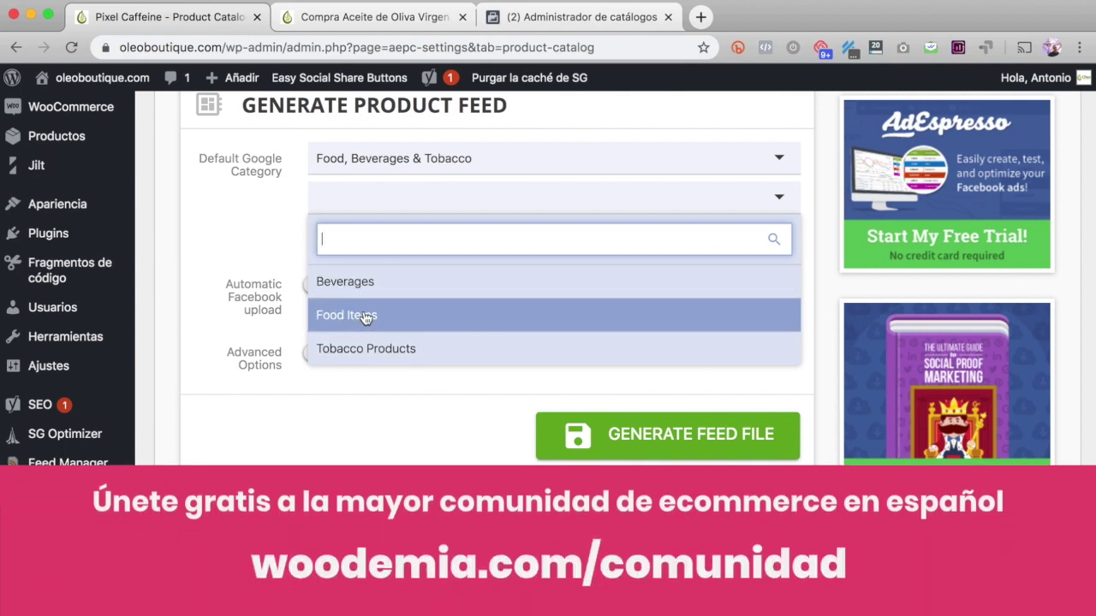
left_click(364, 317)
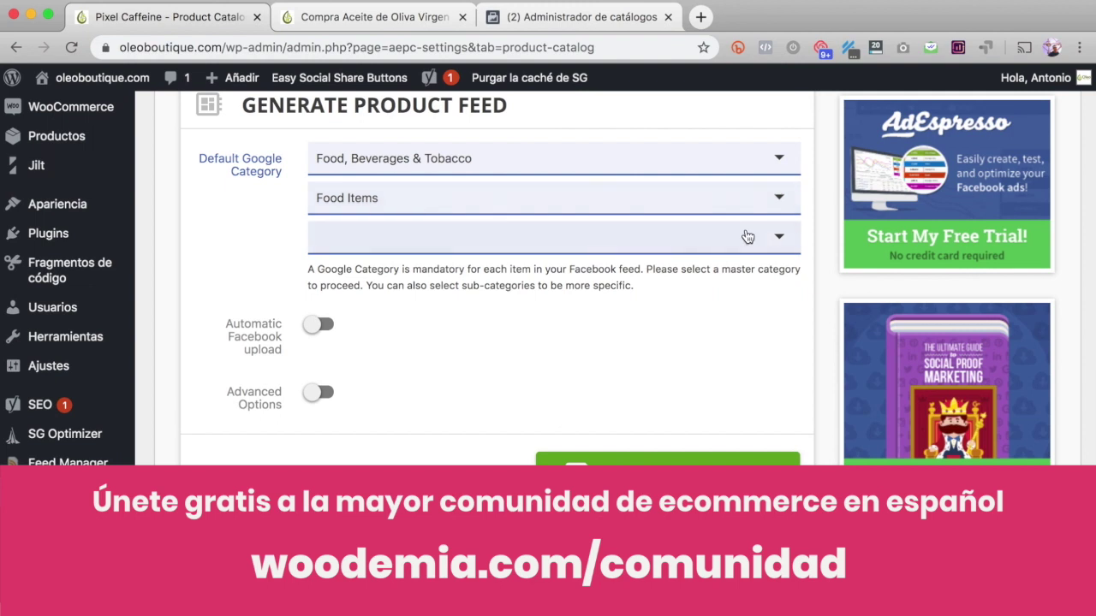
- Try Condiments & Sauces as the subcategory under Food Items and look through its own subcategories
left_click(778, 238)
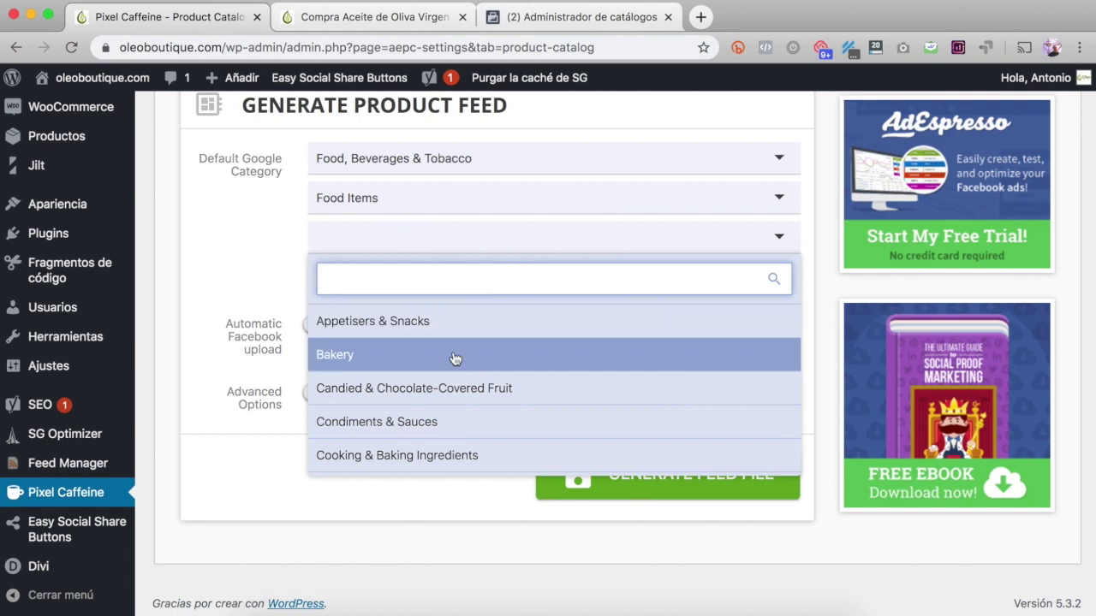
scroll(442, 359, "down", 6)
scroll(442, 363, "down", 1)
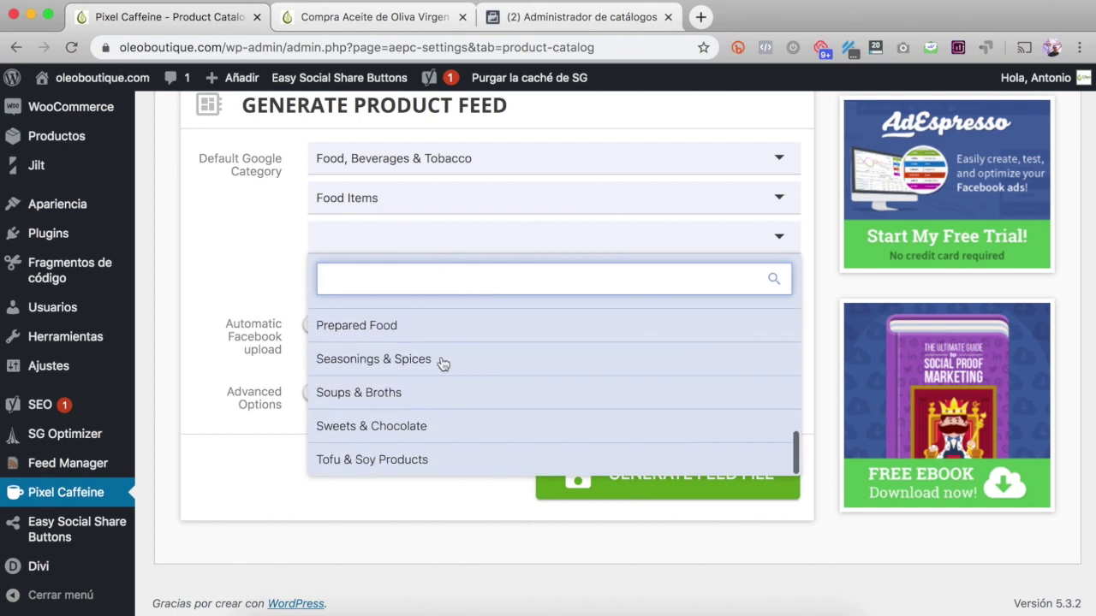
type("oil")
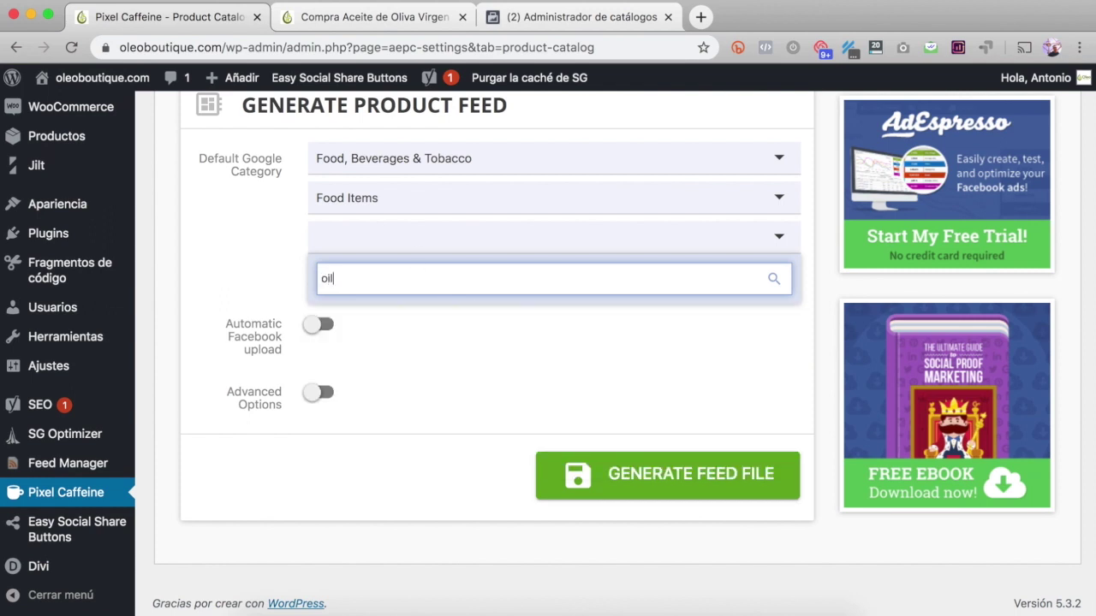
key("BackSpace")
key("BackSpace")
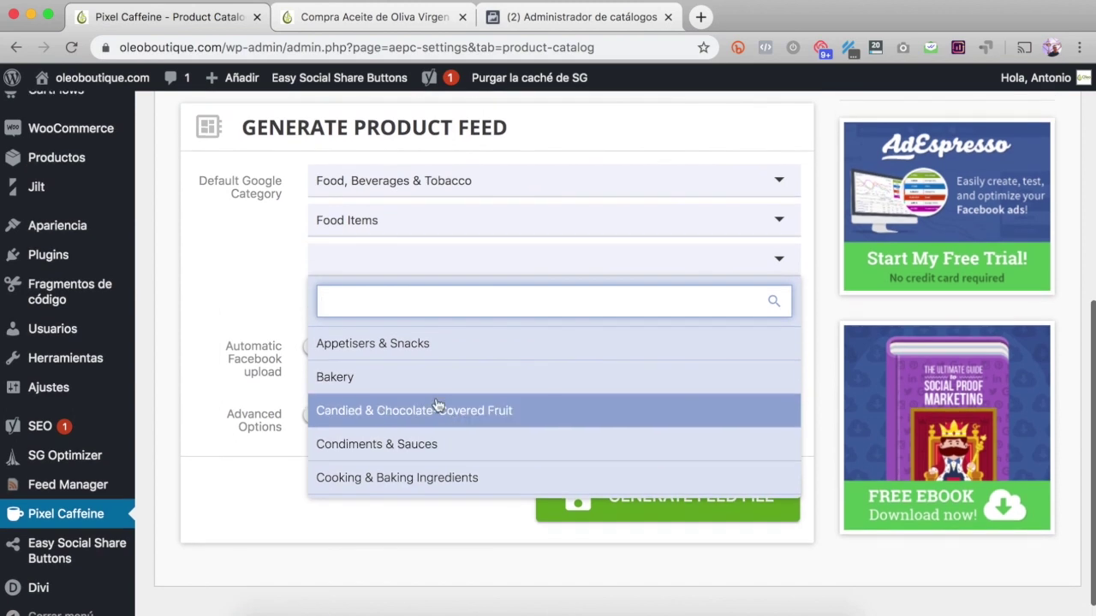
scroll(443, 387, "down", 2)
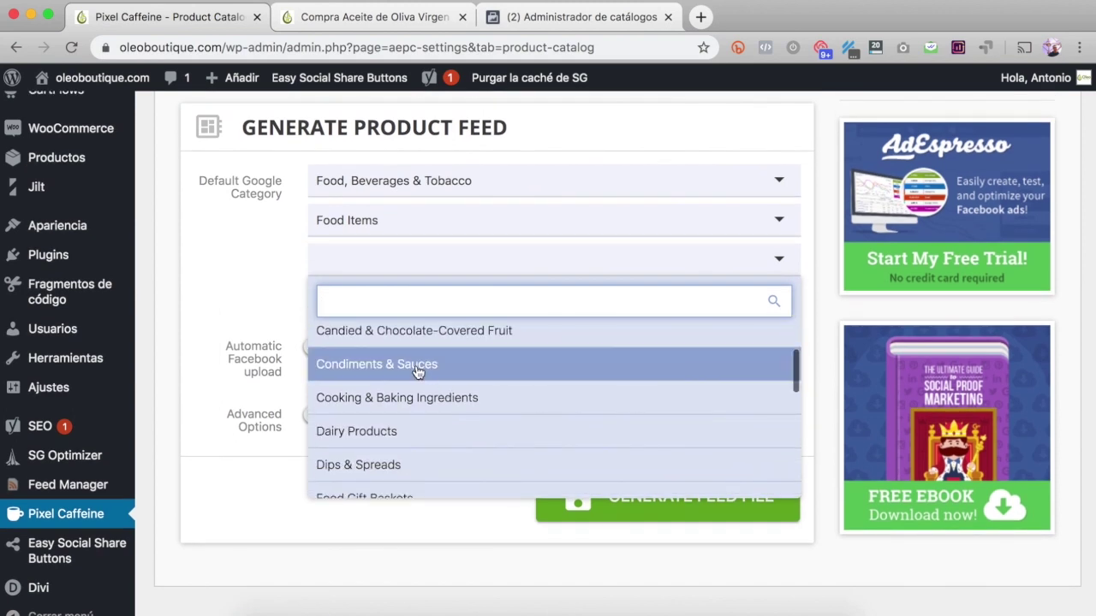
left_click(425, 369)
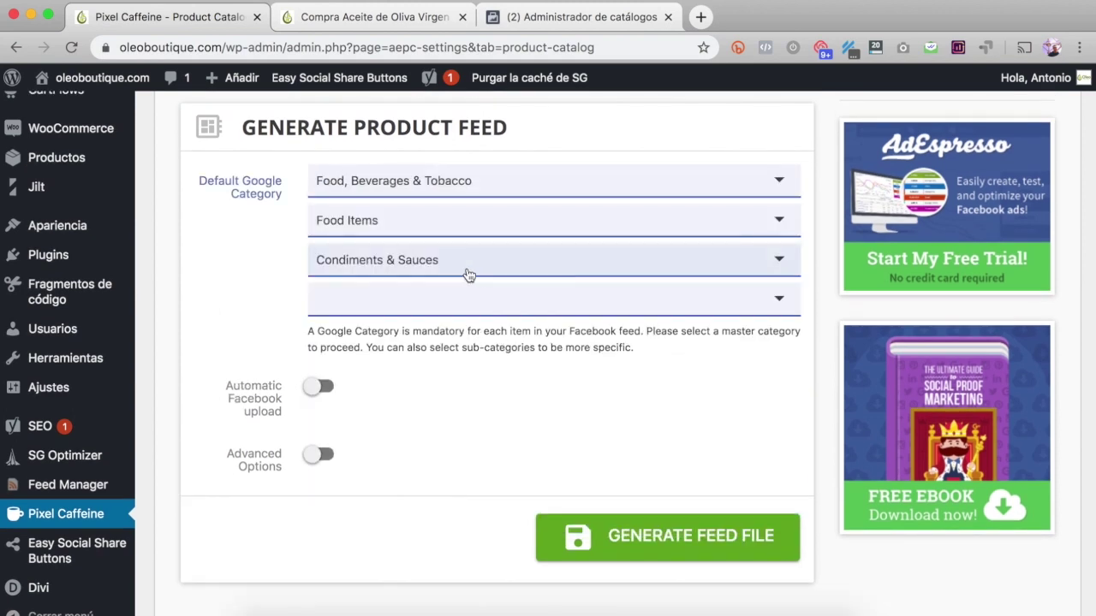
left_click(563, 305)
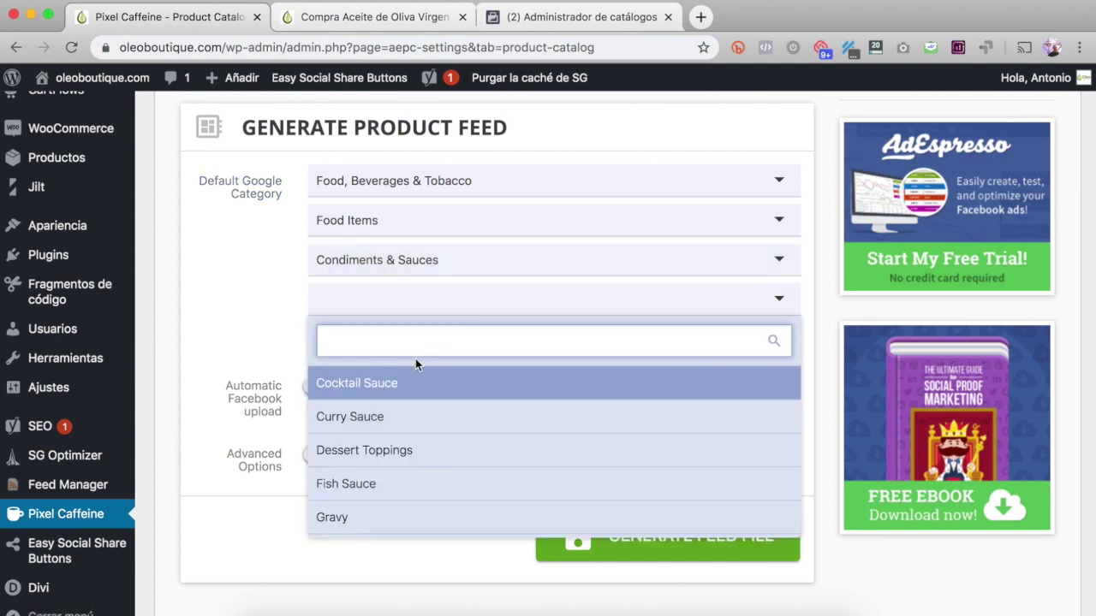
scroll(403, 389, "down", 2)
scroll(403, 389, "down", 15)
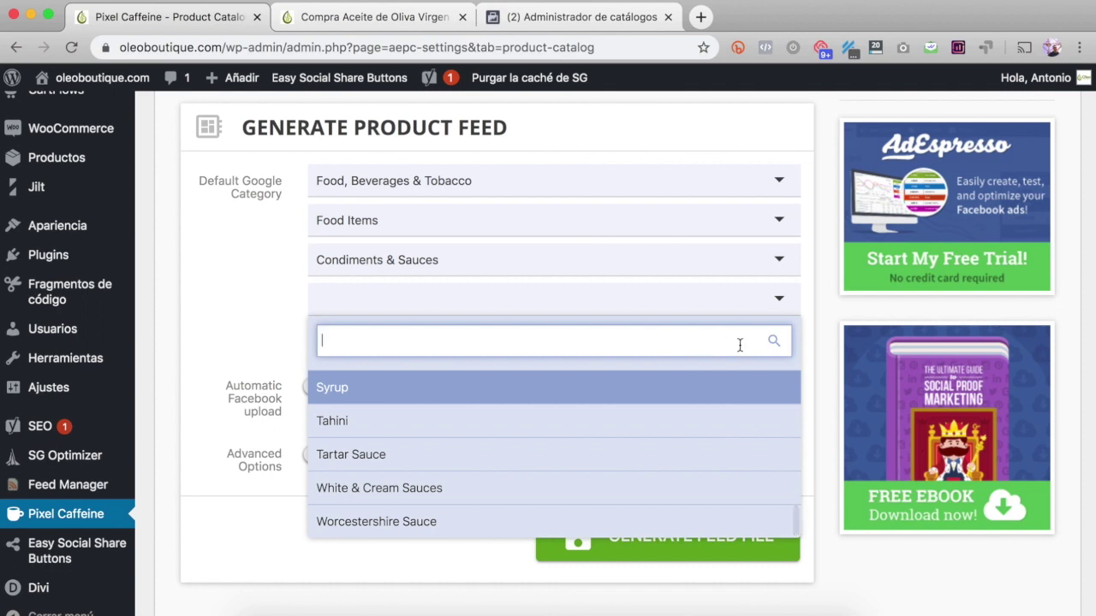
left_click(724, 306)
- Set the subcategory under Food Items to Cooking & Baking Ingredients, with Cooking Oils as the level below it
left_click(781, 261)
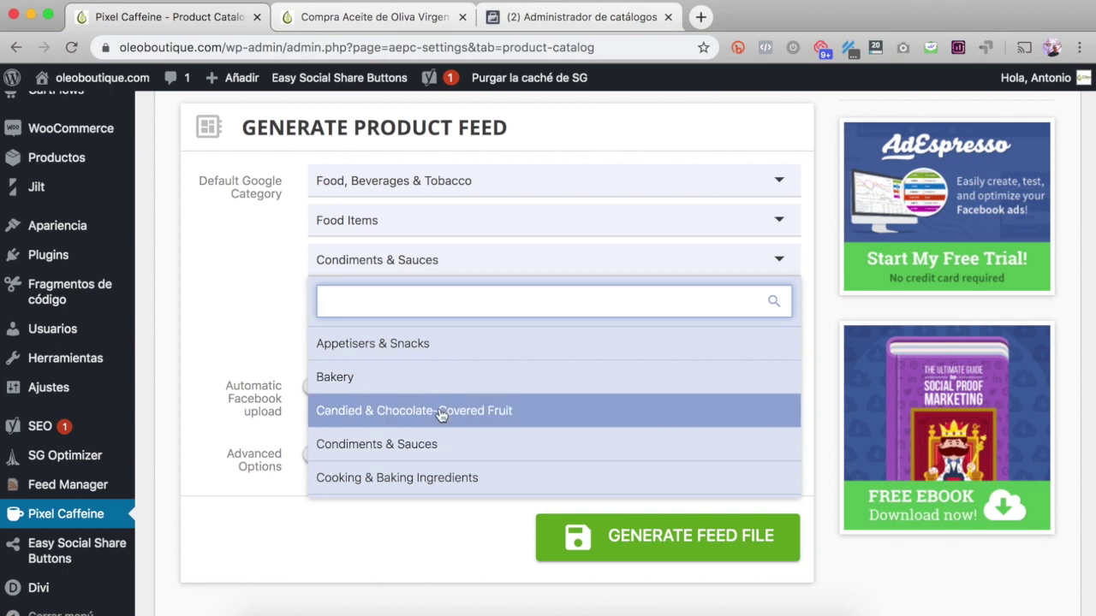
left_click(435, 482)
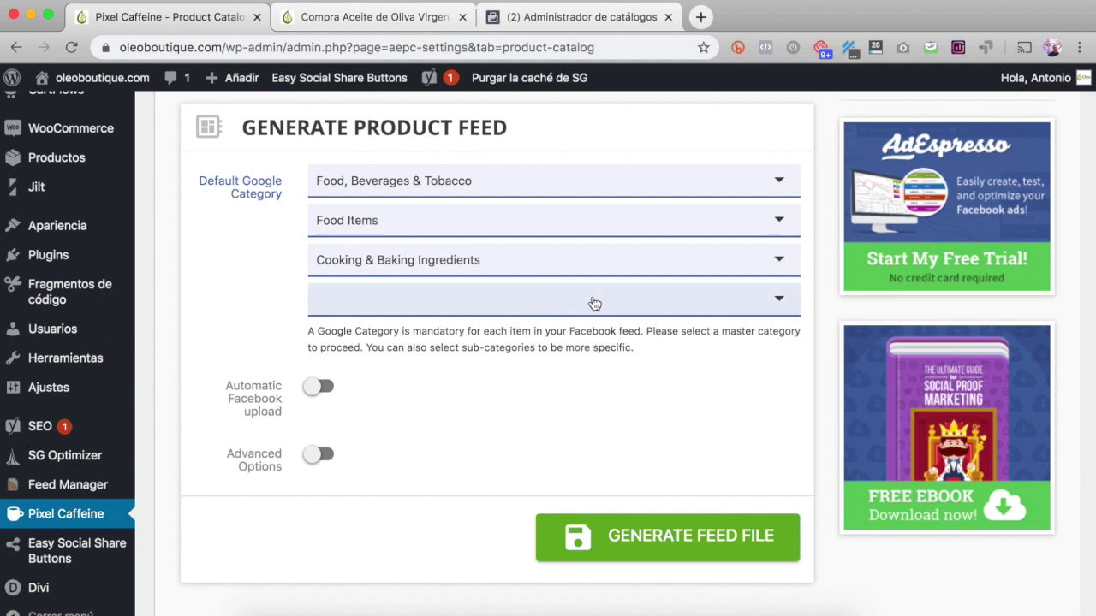
left_click(641, 301)
type("oil")
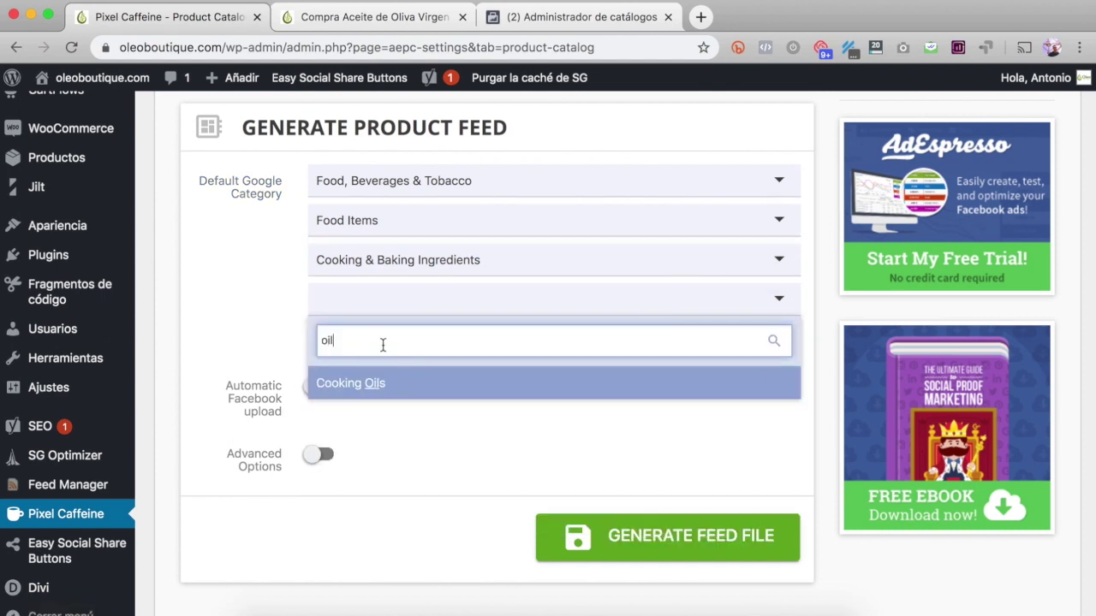
left_click(356, 386)
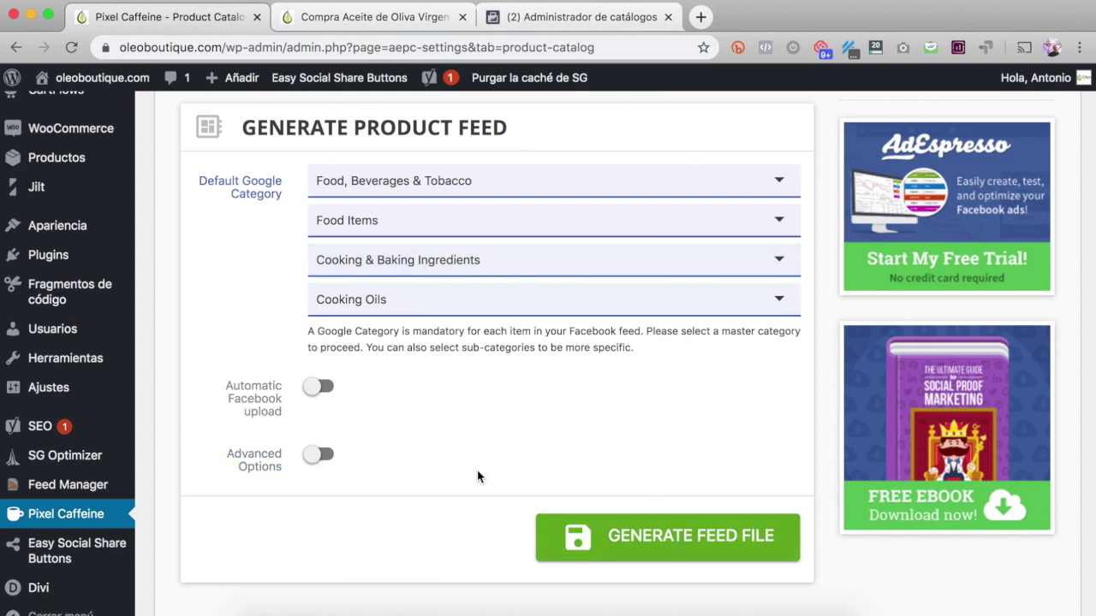
- Enable the product feed's Advanced Options and go to the Configuration settings
left_click(315, 457)
scroll(508, 406, "down", 3)
scroll(507, 405, "down", 8)
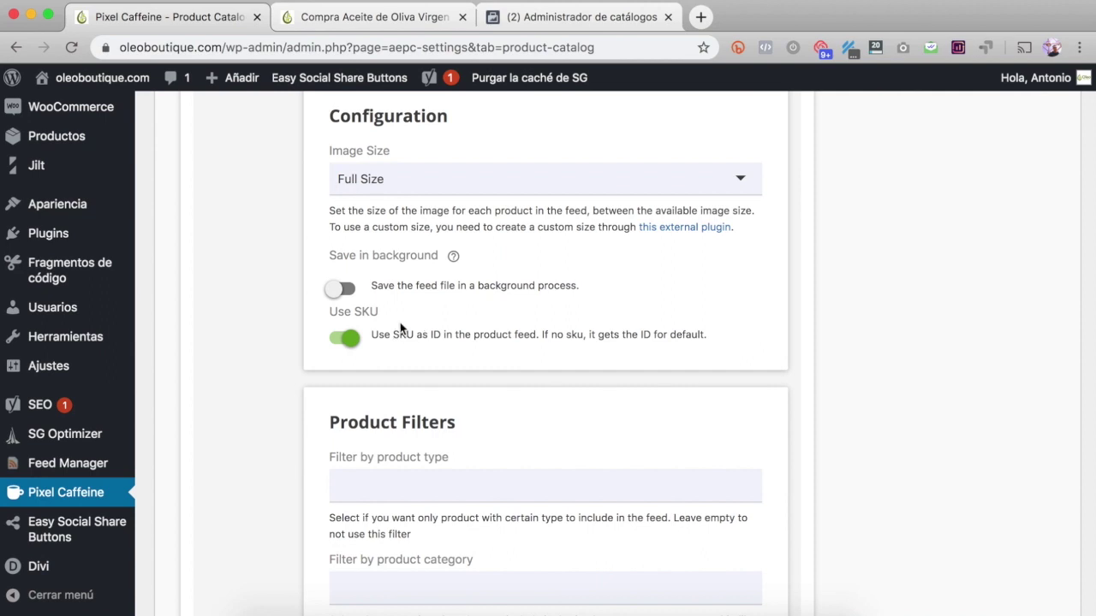
scroll(508, 350, "down", 1)
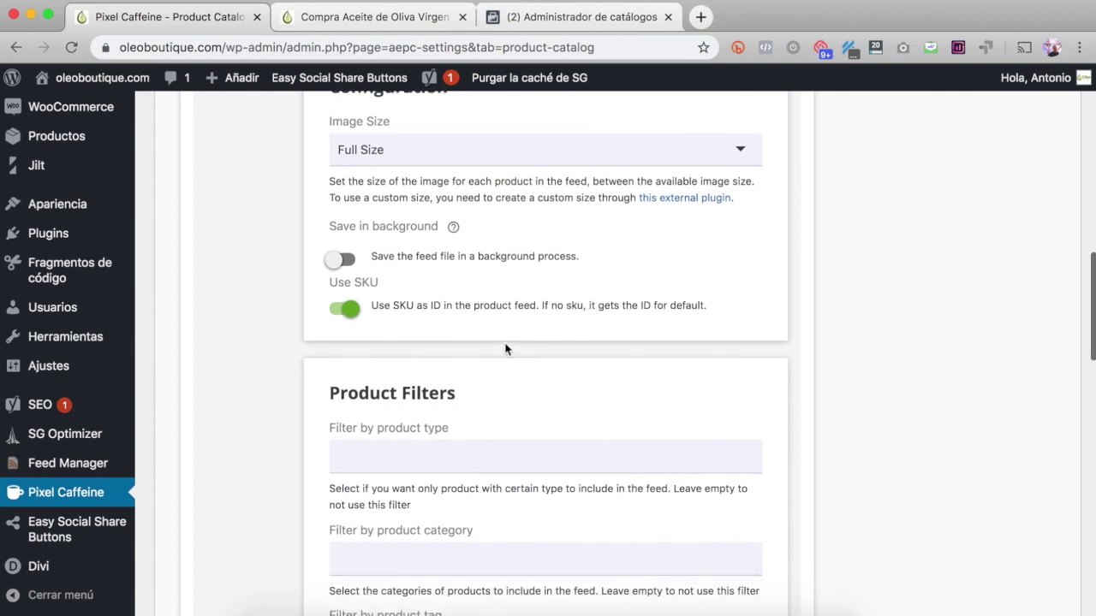
- Switch the use of SKU as ID in the product feed off and back on
left_click(347, 305)
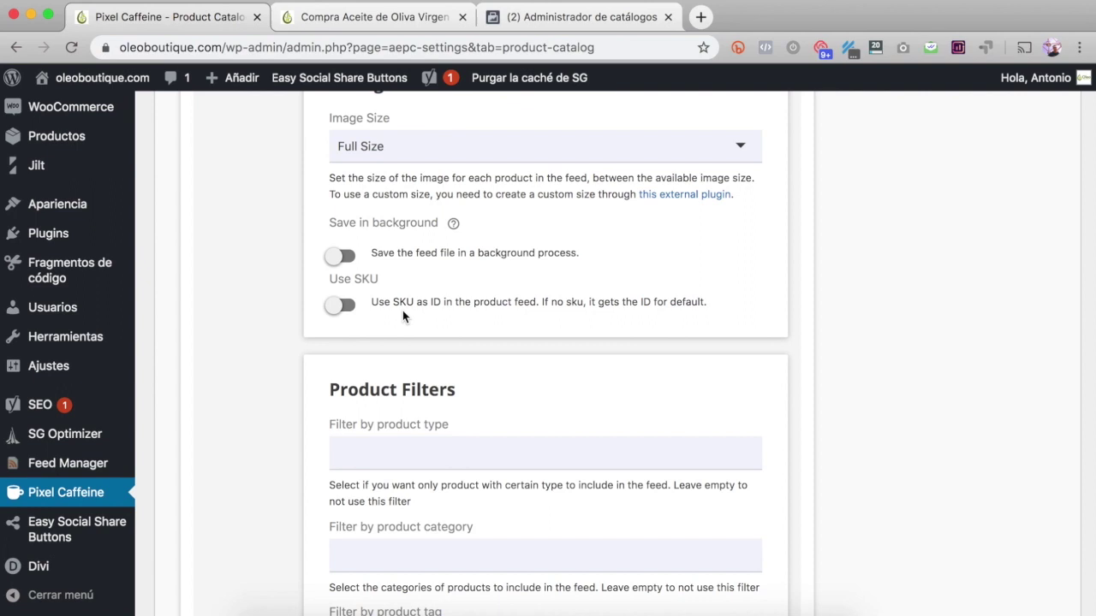
left_click(341, 307)
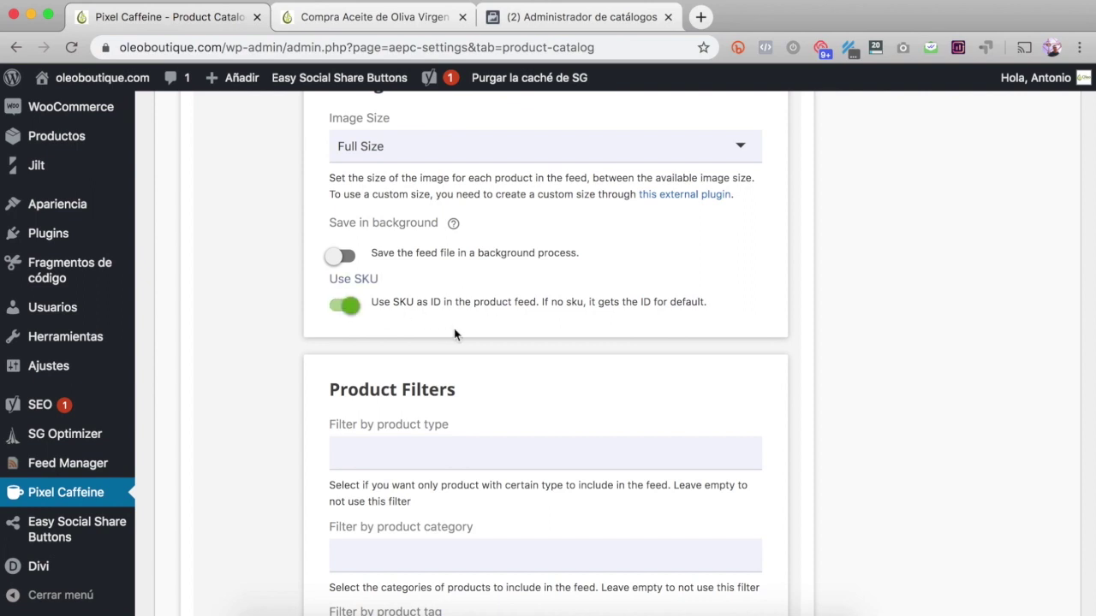
scroll(470, 328, "down", 2)
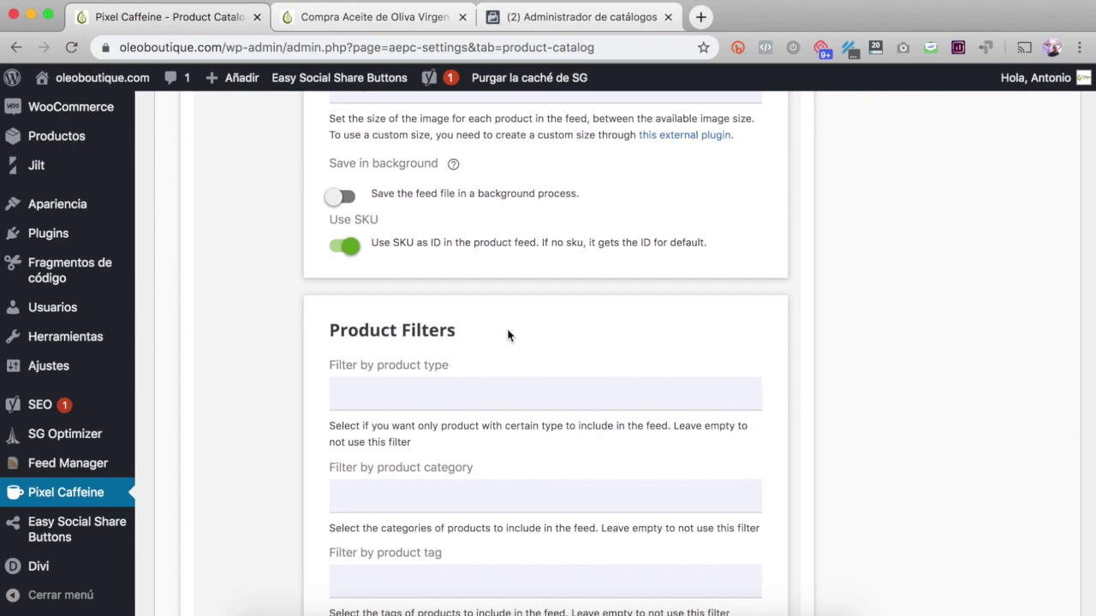
- Set the product feed's stock filter to include only In Stock products
scroll(503, 306, "down", 4)
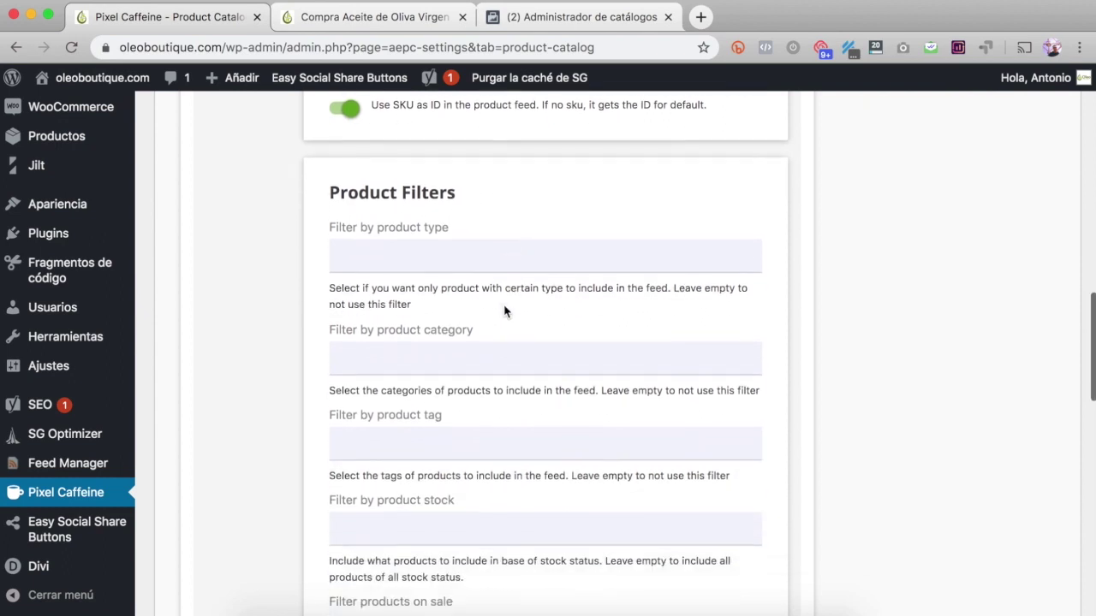
scroll(483, 220, "down", 1)
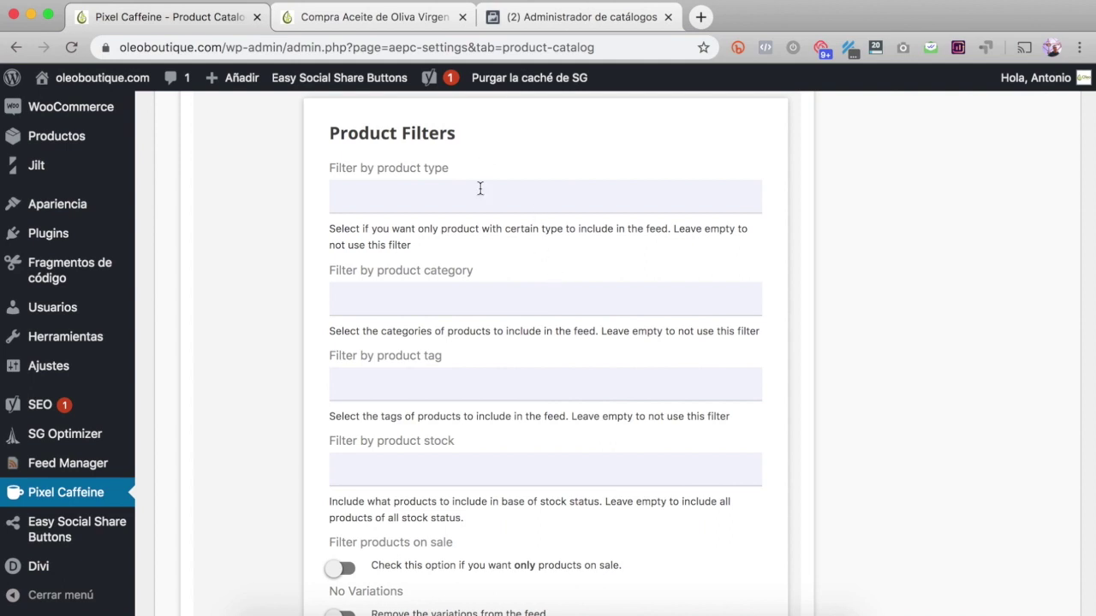
scroll(480, 189, "down", 2)
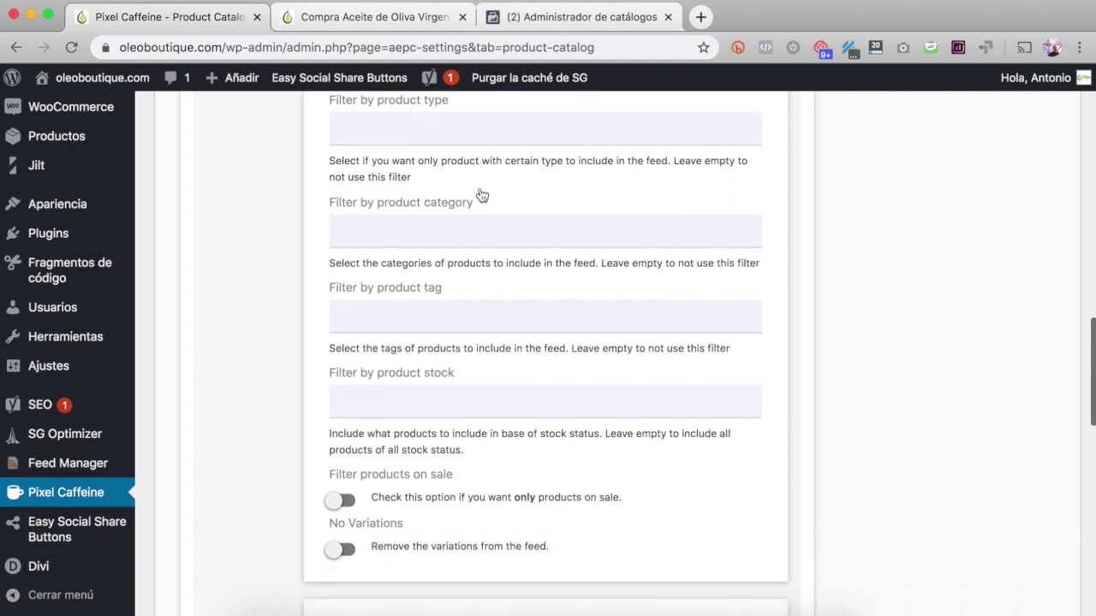
scroll(480, 188, "up", 2)
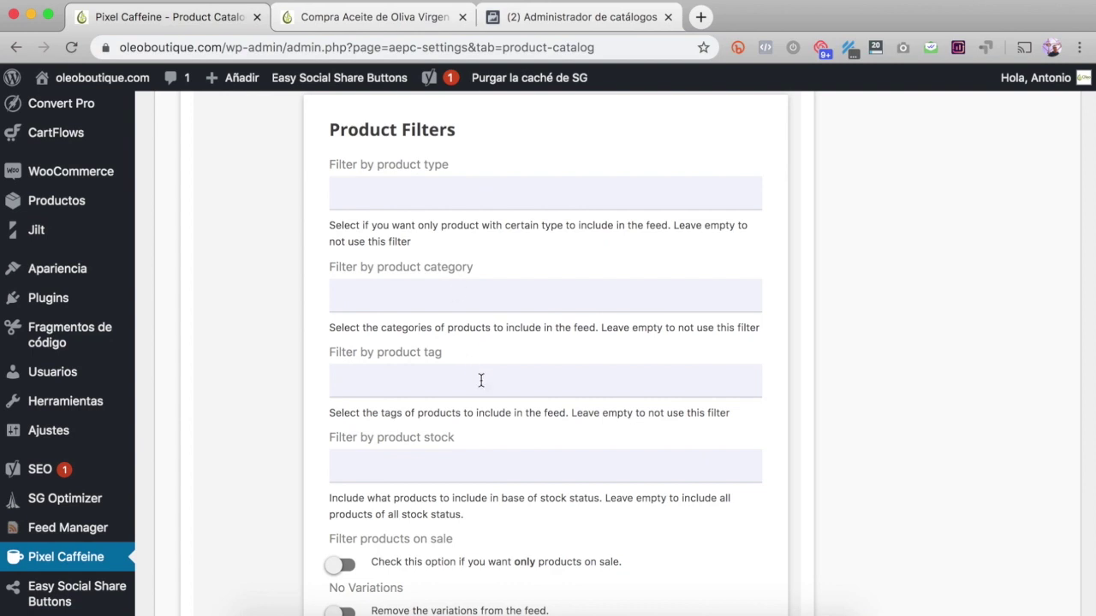
left_click(424, 463)
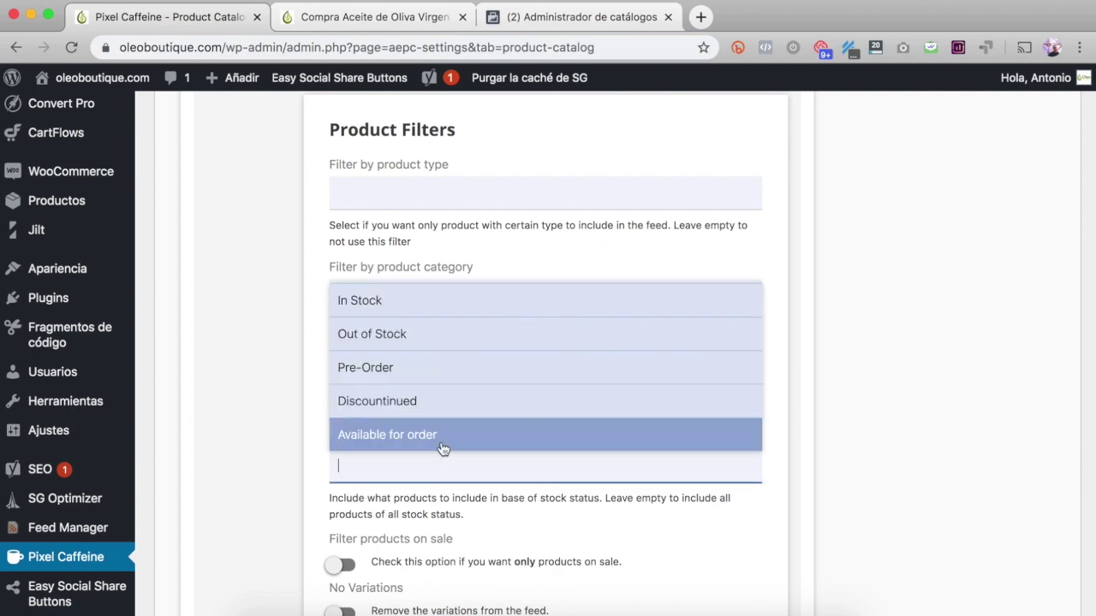
left_click(369, 300)
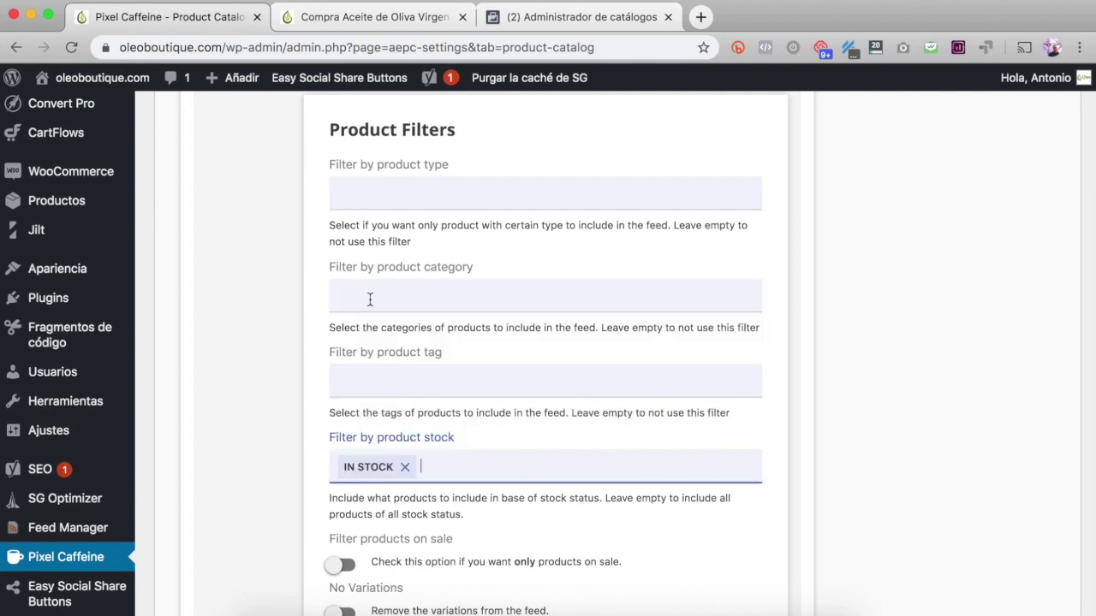
- Switch the filter for only products on sale on and back off
scroll(547, 412, "down", 5)
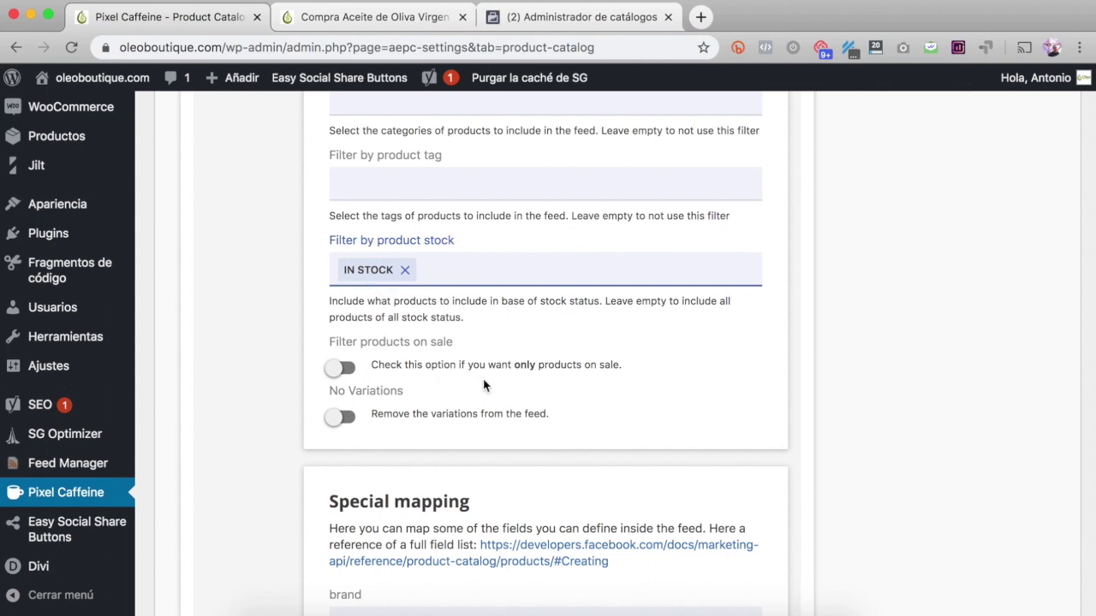
left_click(339, 370)
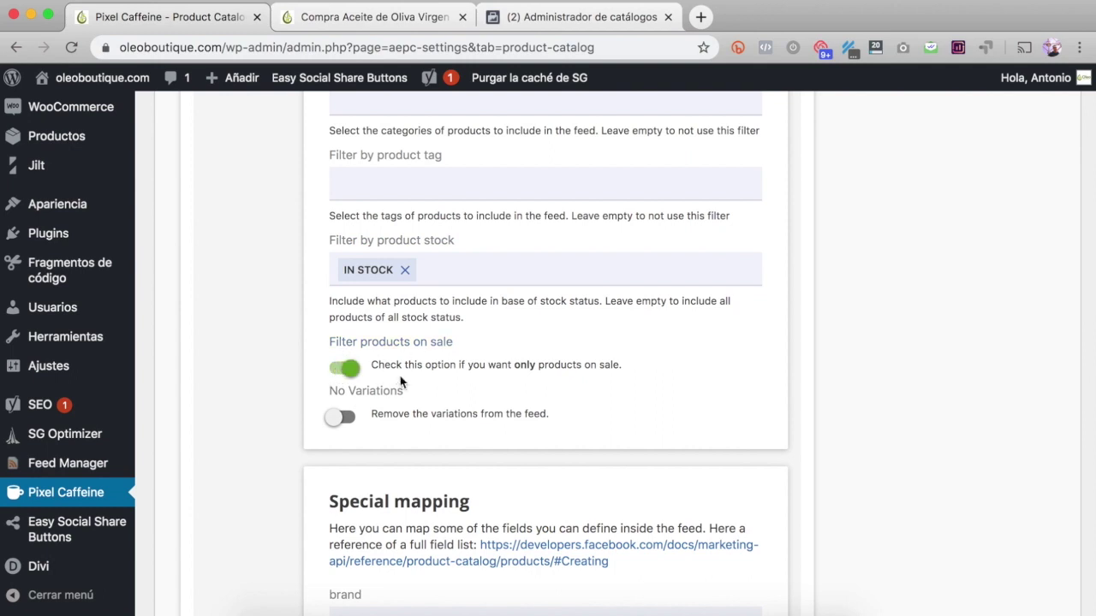
left_click(354, 375)
- Enable the No Variations option to remove product variations from the feed
scroll(570, 387, "down", 3)
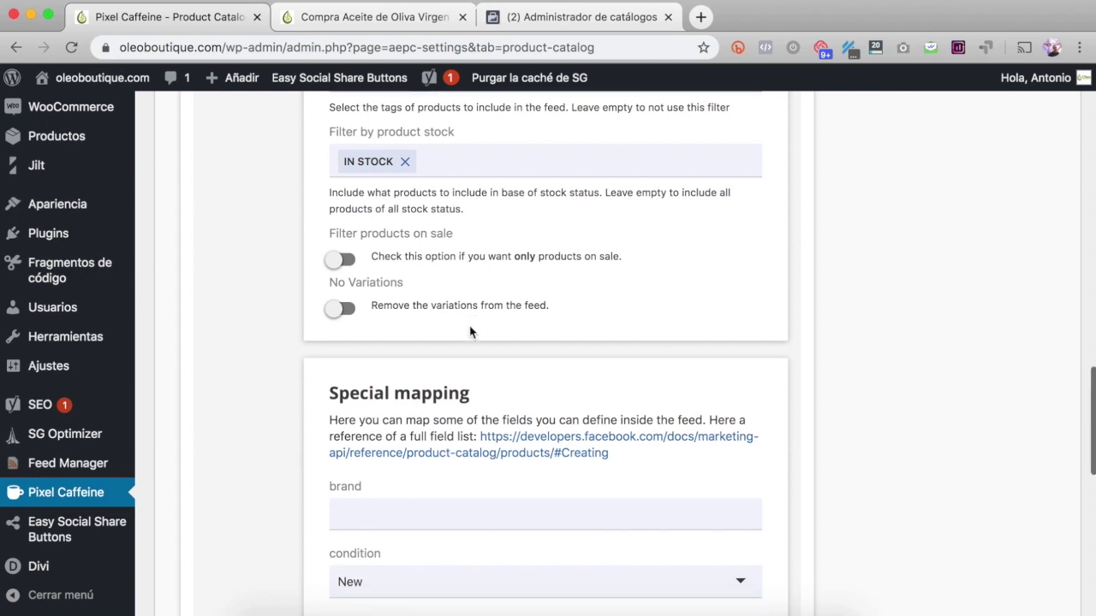
scroll(473, 334, "down", 2)
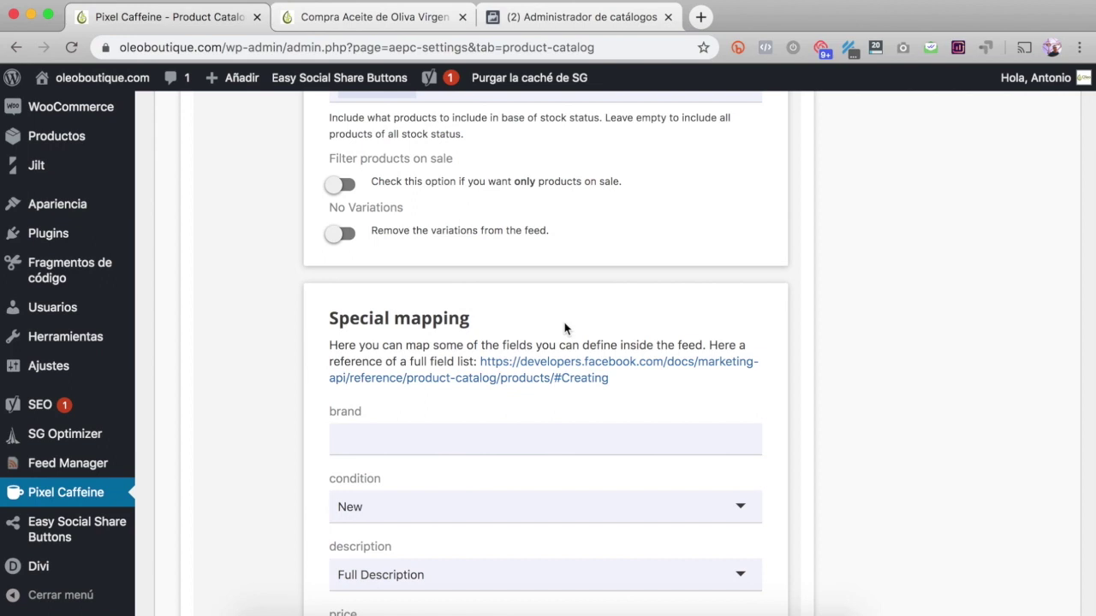
left_click(372, 236)
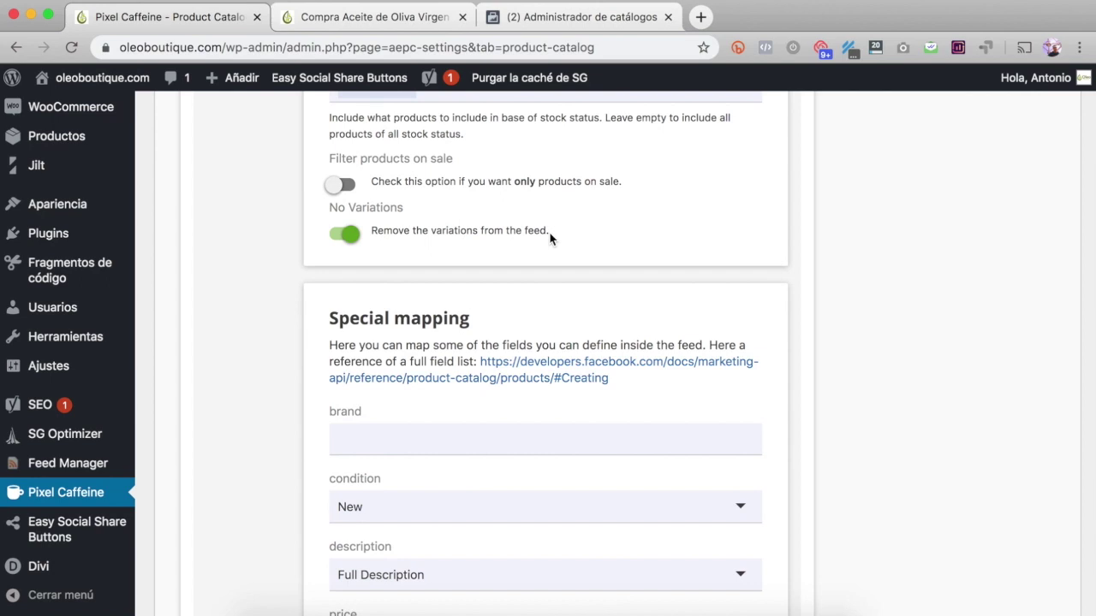
- Set the price field in the feed's Special mapping to Price including tax
scroll(599, 265, "down", 3)
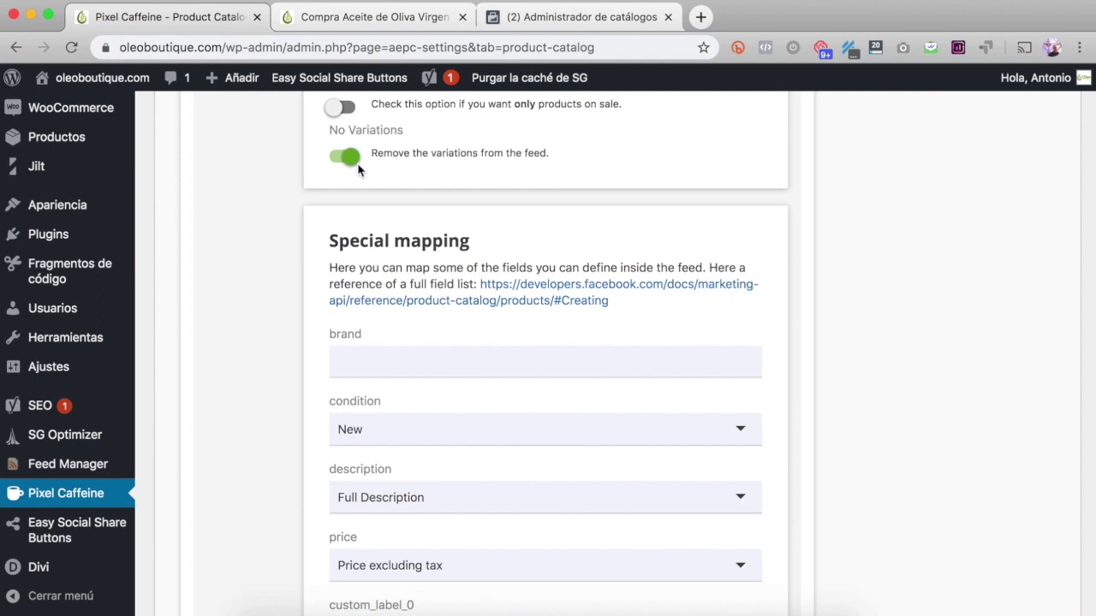
scroll(590, 235, "down", 3)
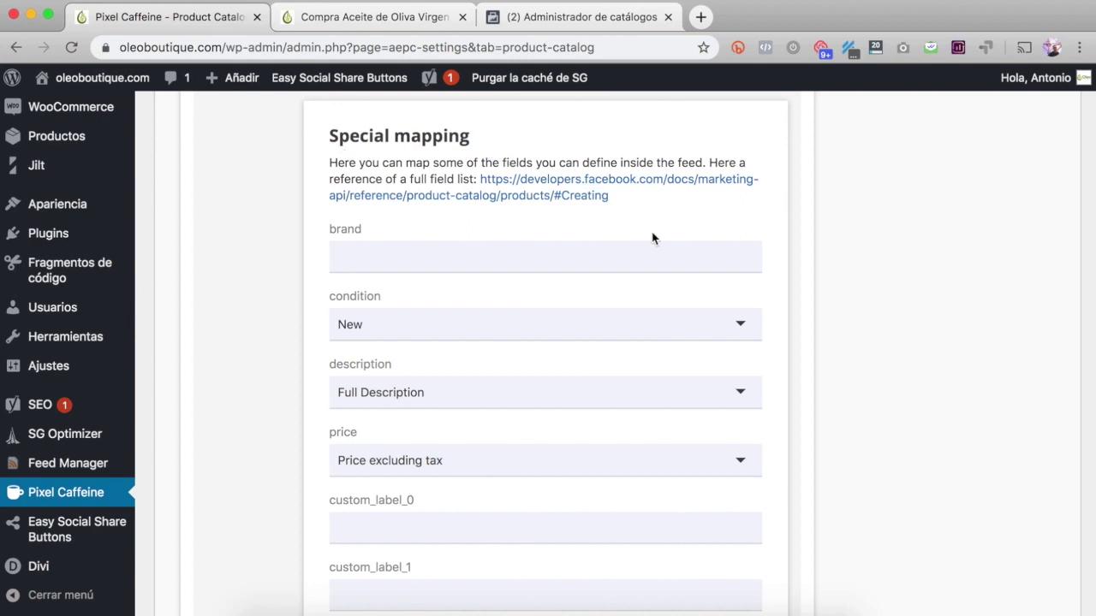
scroll(599, 249, "down", 1)
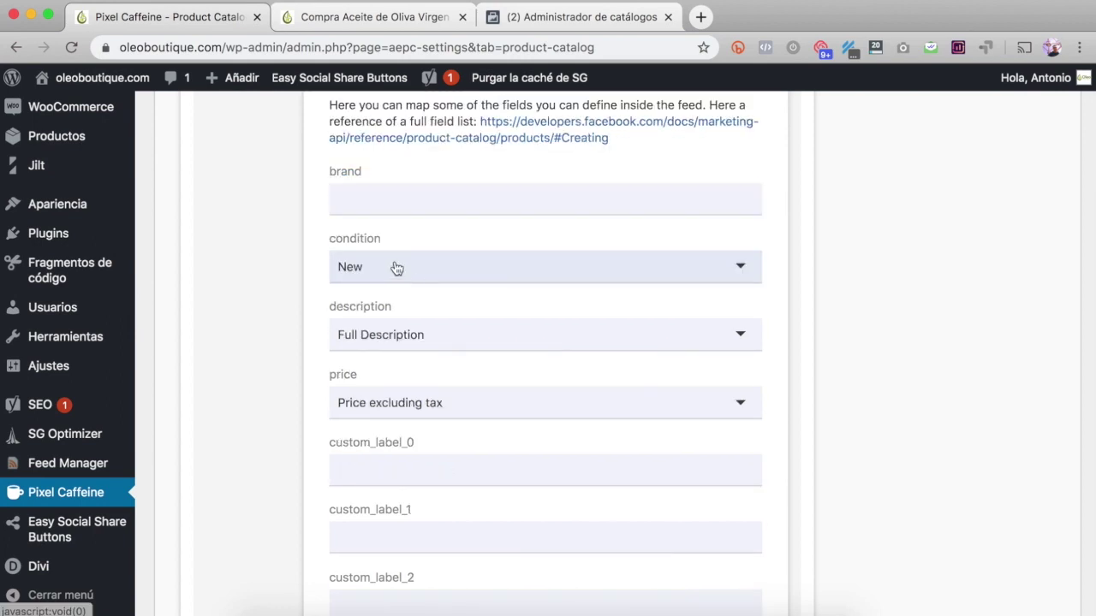
left_click(434, 400)
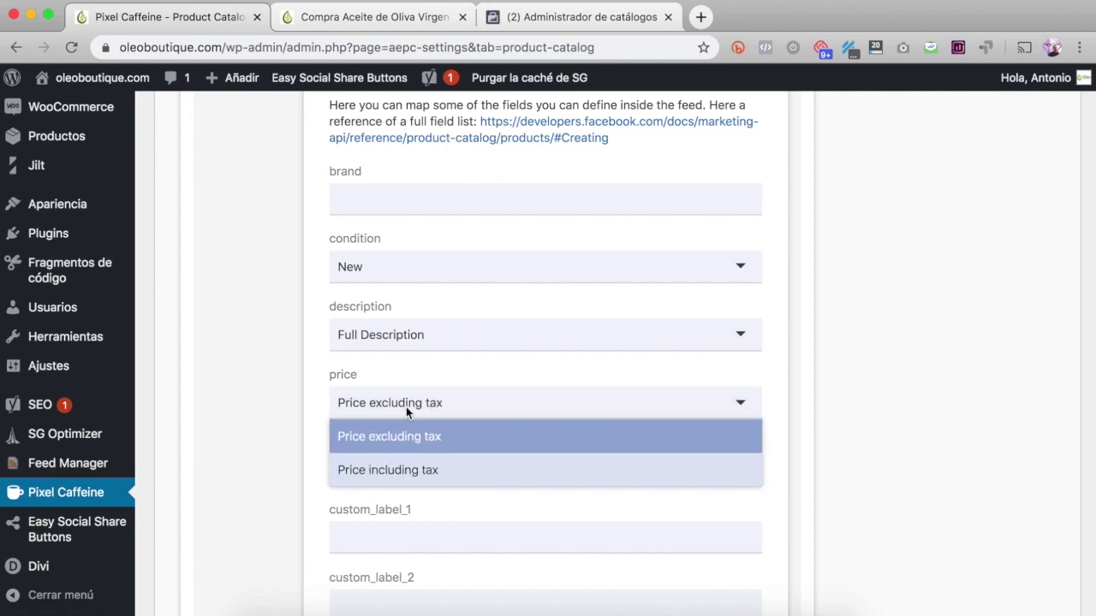
left_click(415, 477)
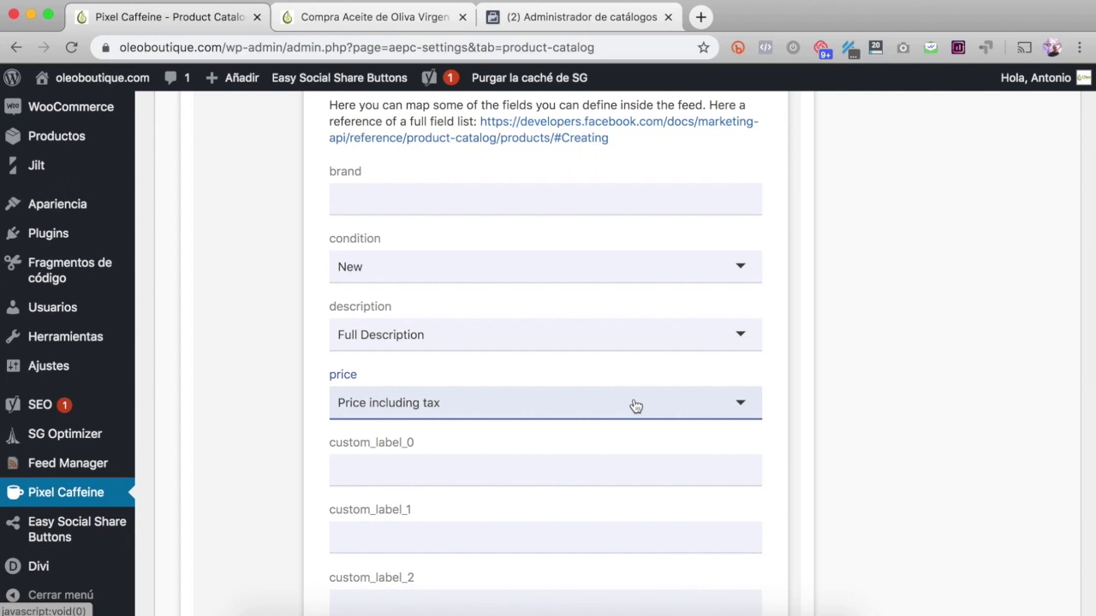
- Enter Almaliva as the brand in the feed's Special mapping
scroll(634, 405, "down", 1)
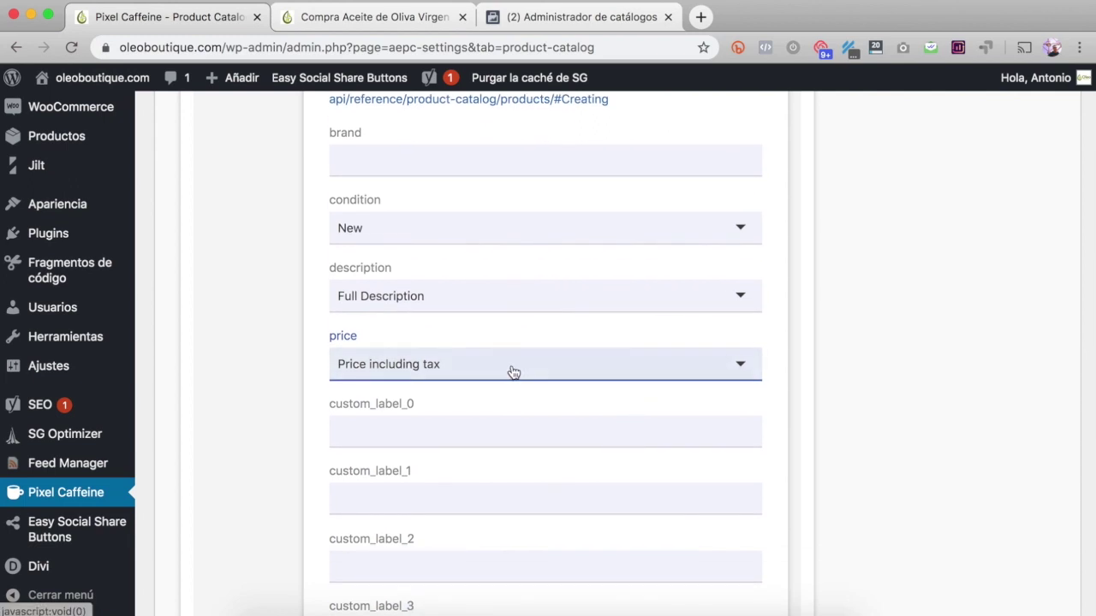
scroll(519, 367, "up", 1)
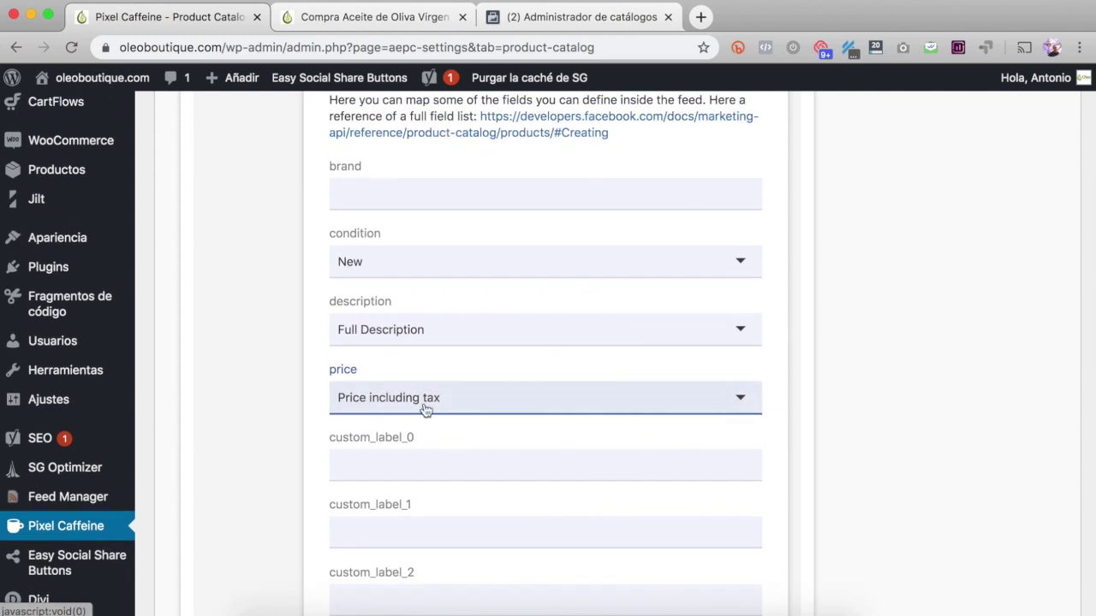
left_click(397, 194)
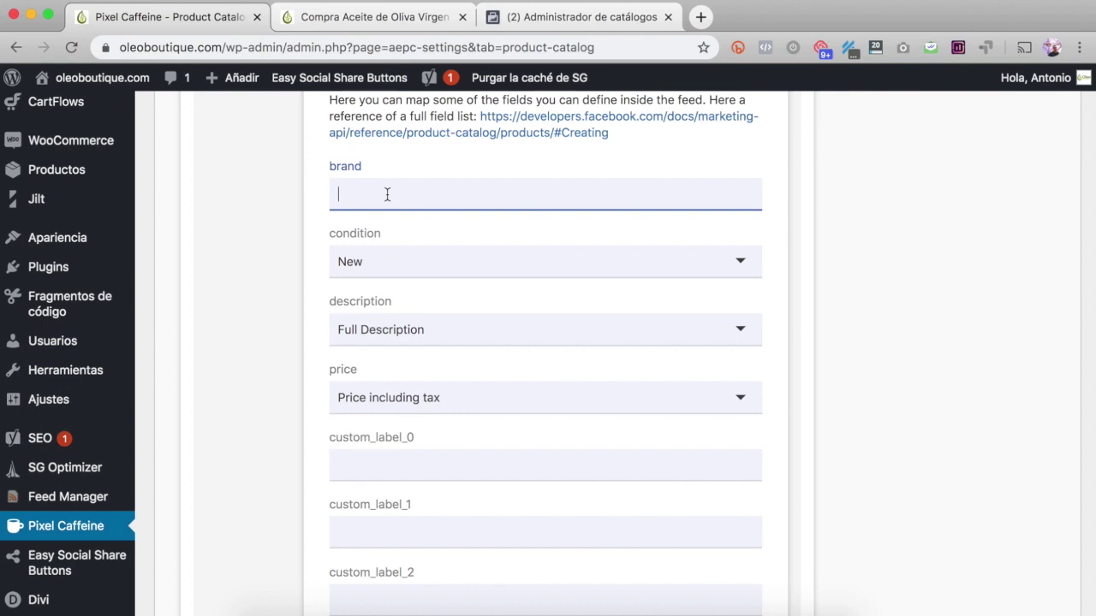
type("Almaliva")
- Generate the feed file with the configured product feed settings
scroll(479, 231, "down", 1)
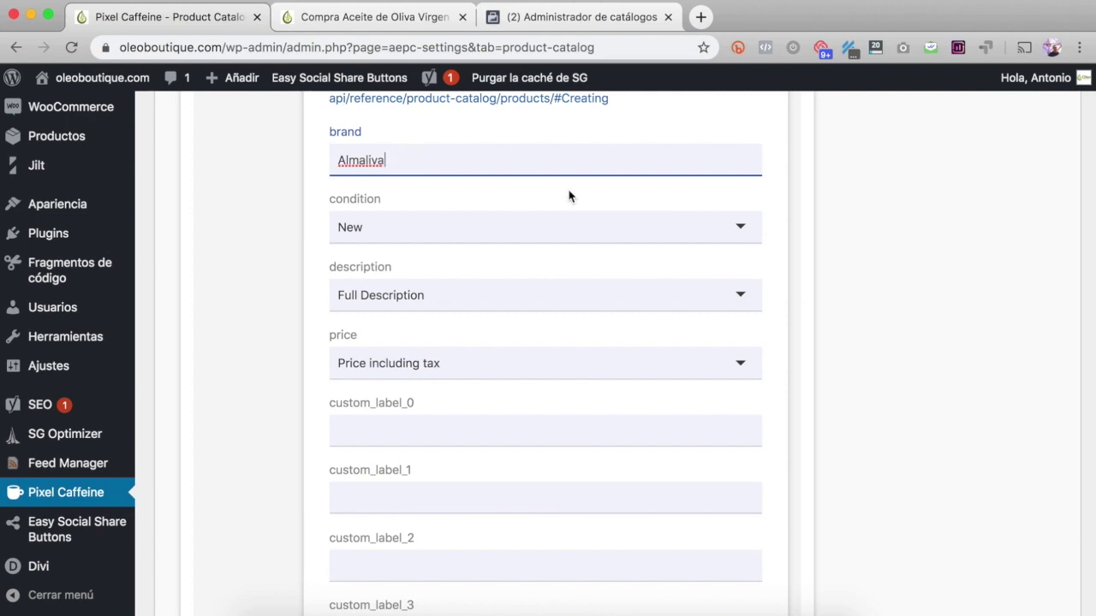
scroll(384, 167, "down", 1)
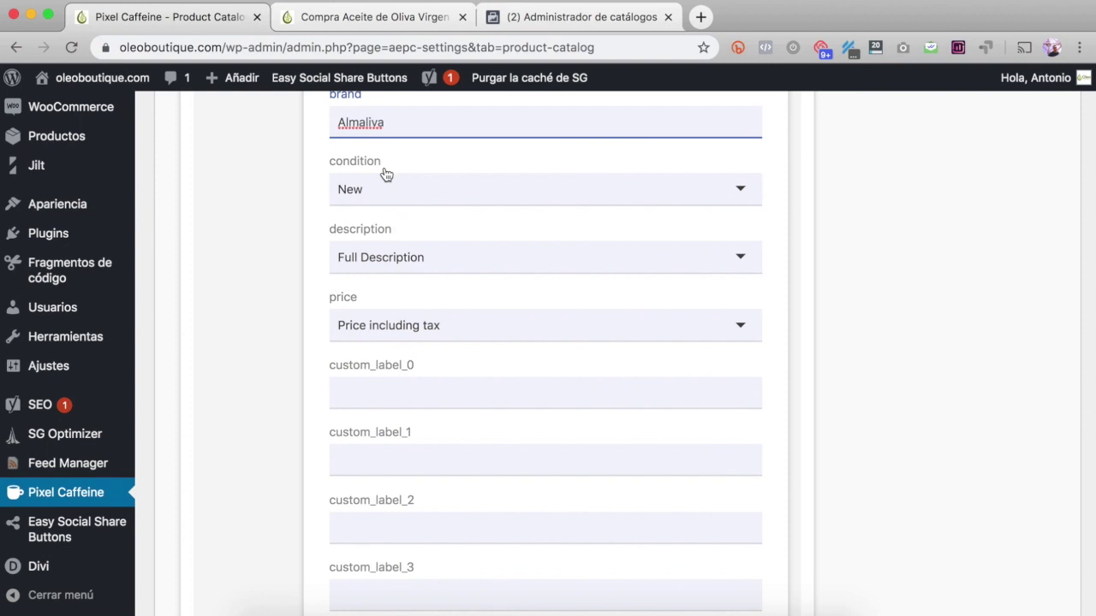
scroll(311, 179, "down", 5)
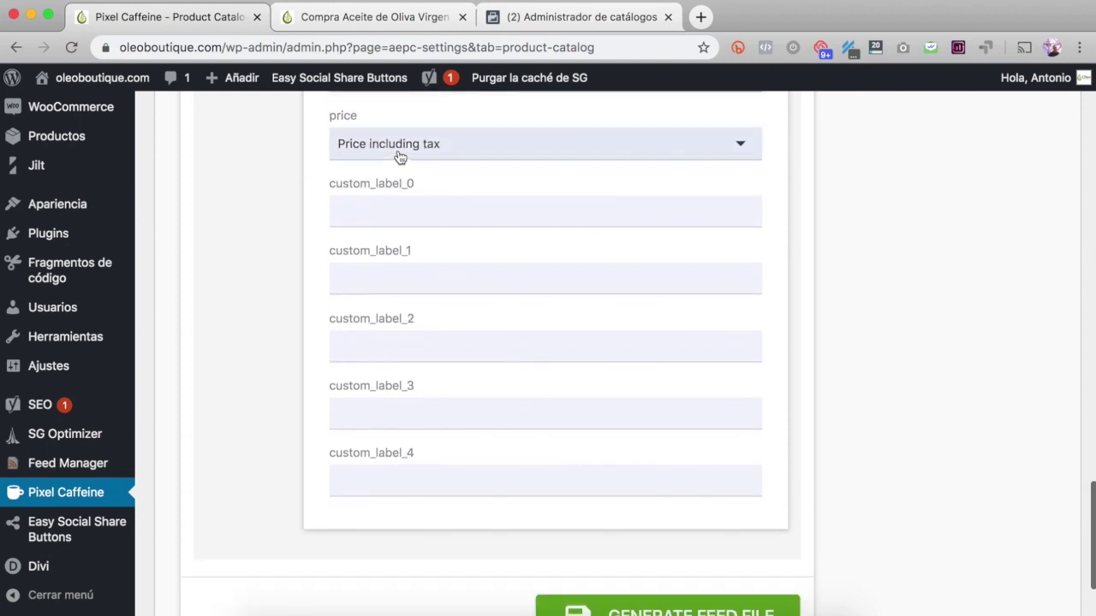
scroll(416, 377, "down", 4)
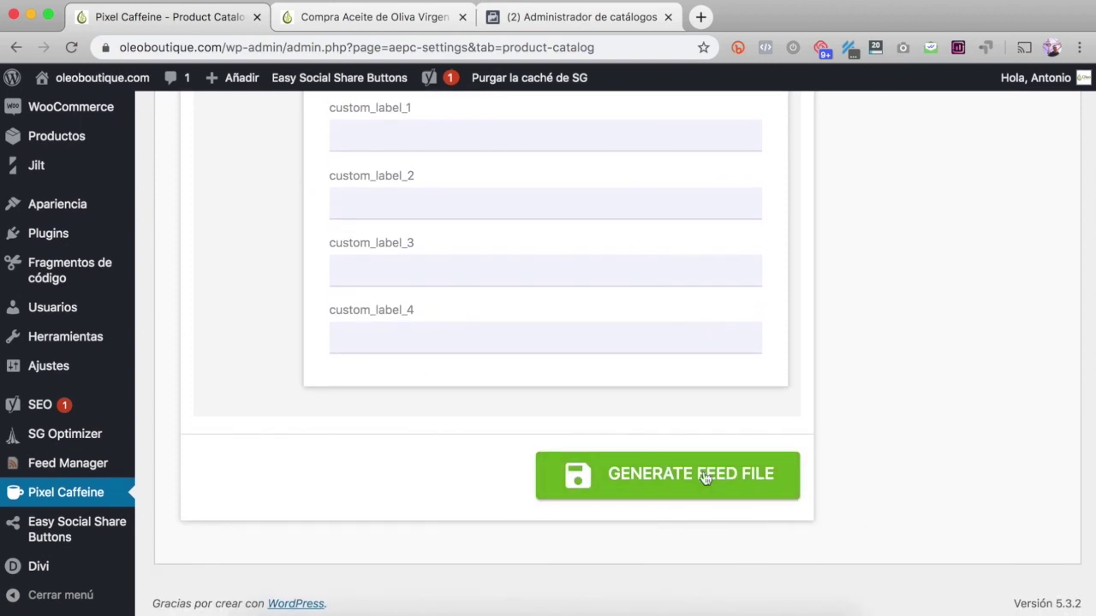
left_click(724, 479)
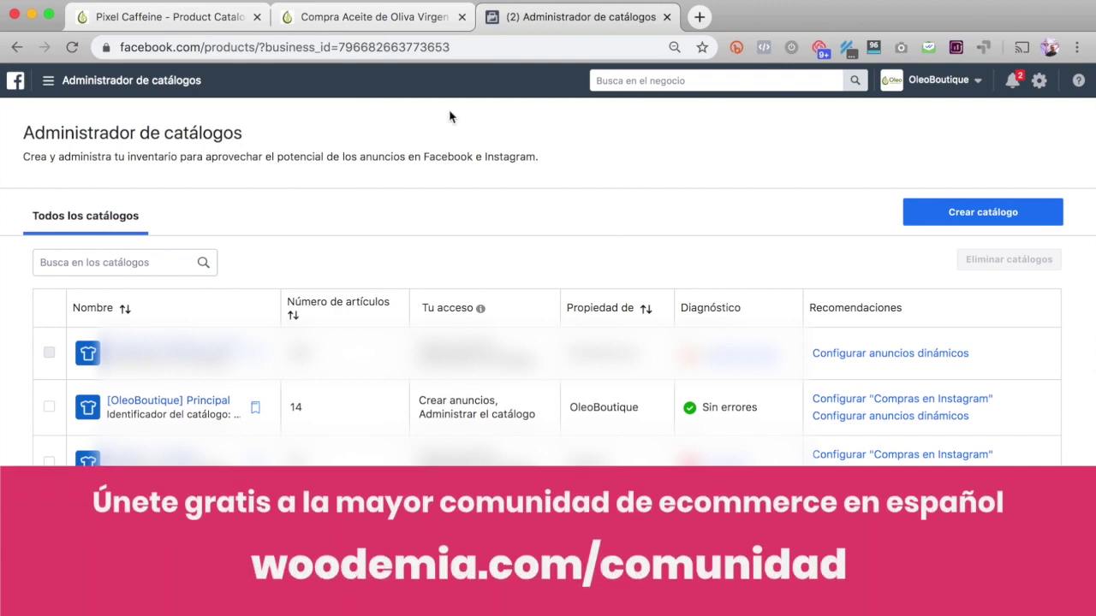
- Go to Catálogos in Facebook's business tools and start a new catalog in the Comercio electrónico category for Productos
left_click(118, 81)
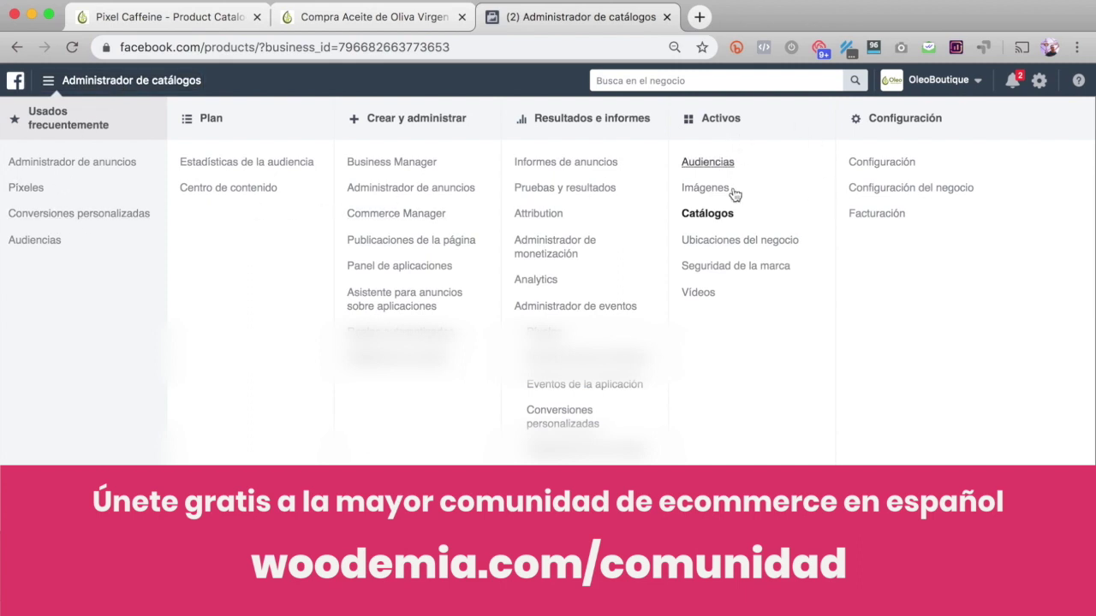
left_click(709, 213)
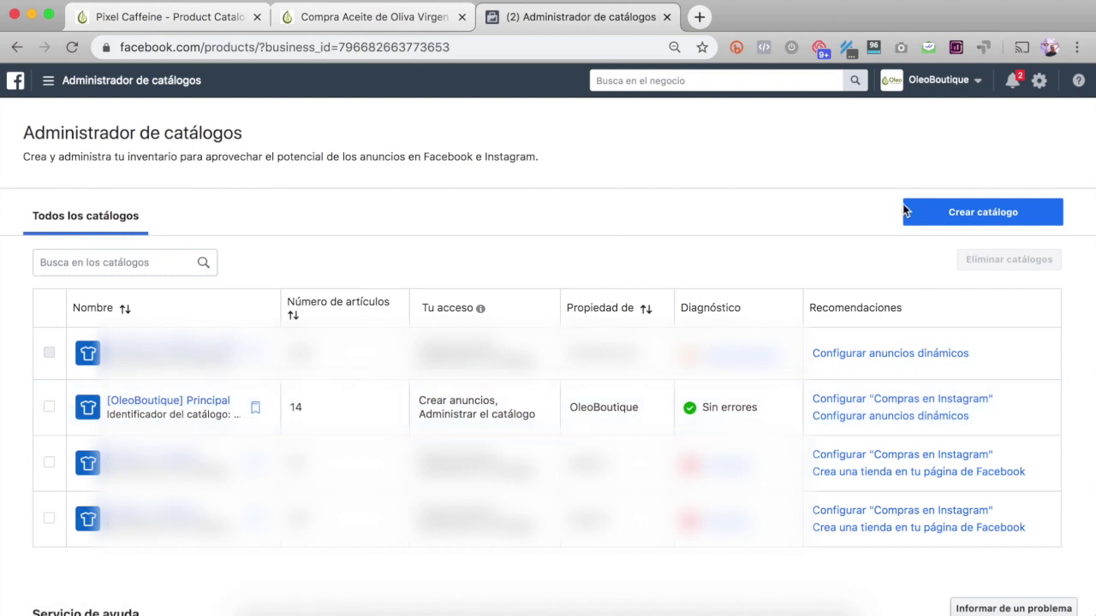
left_click(1018, 221)
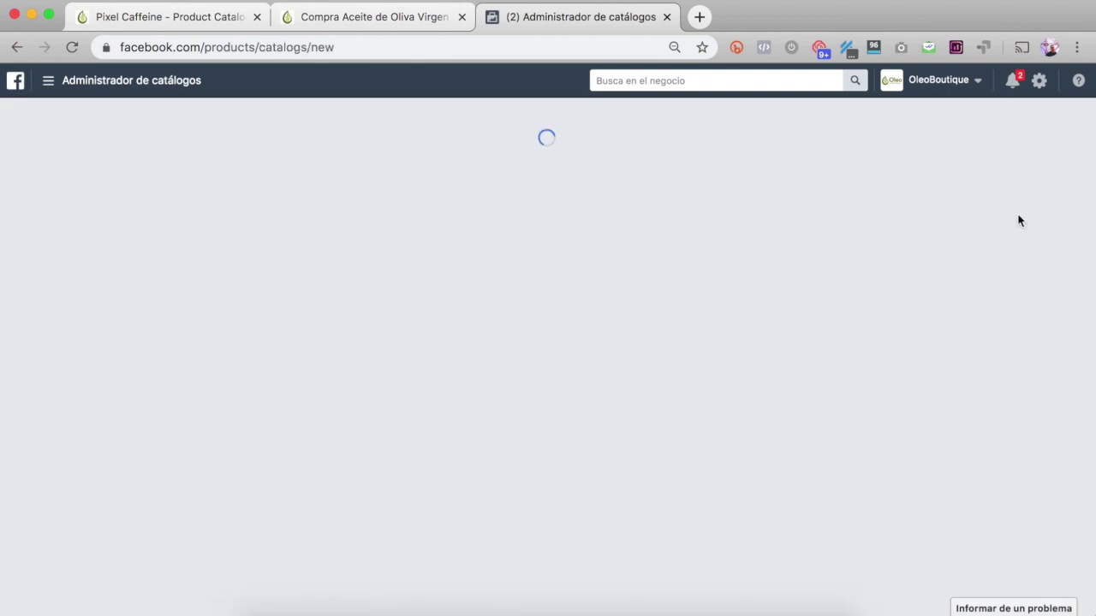
left_click(576, 247)
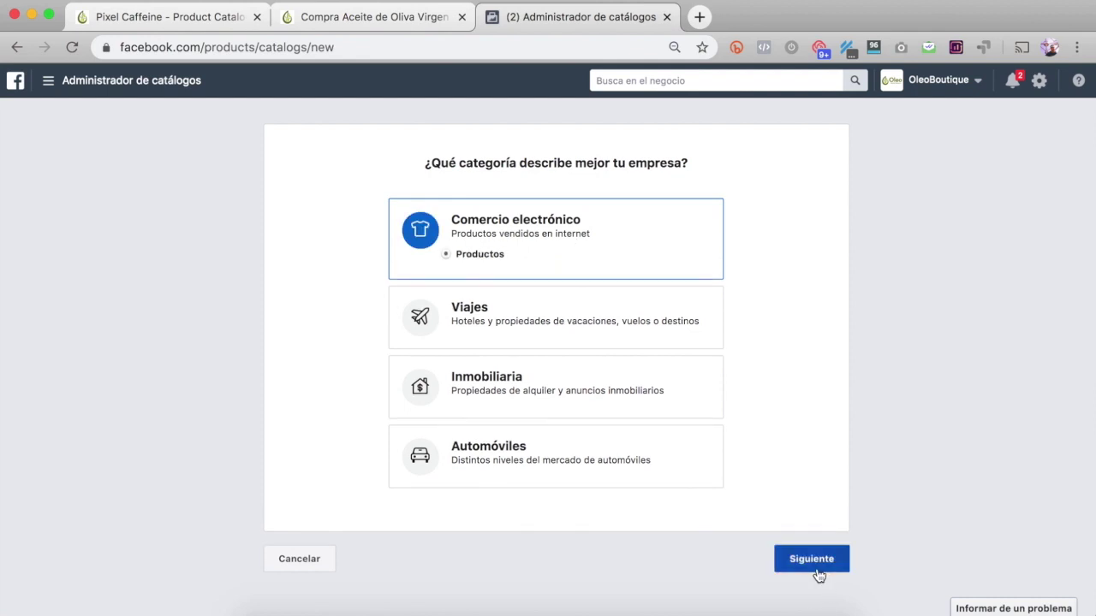
left_click(816, 567)
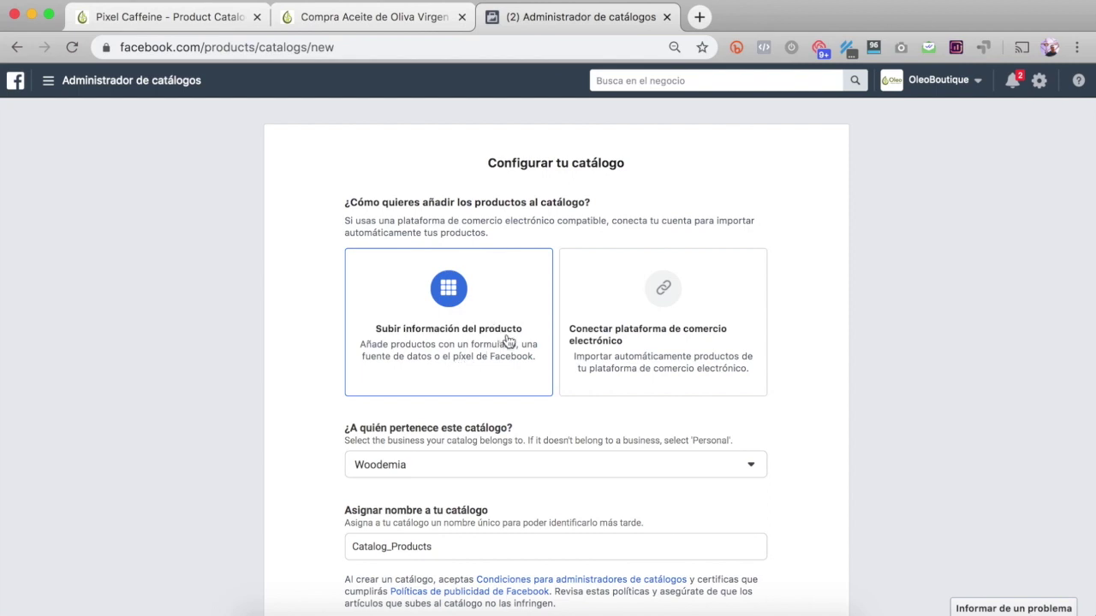
- Set OleoBoutique as the business that owns the new catalog
scroll(476, 371, "down", 3)
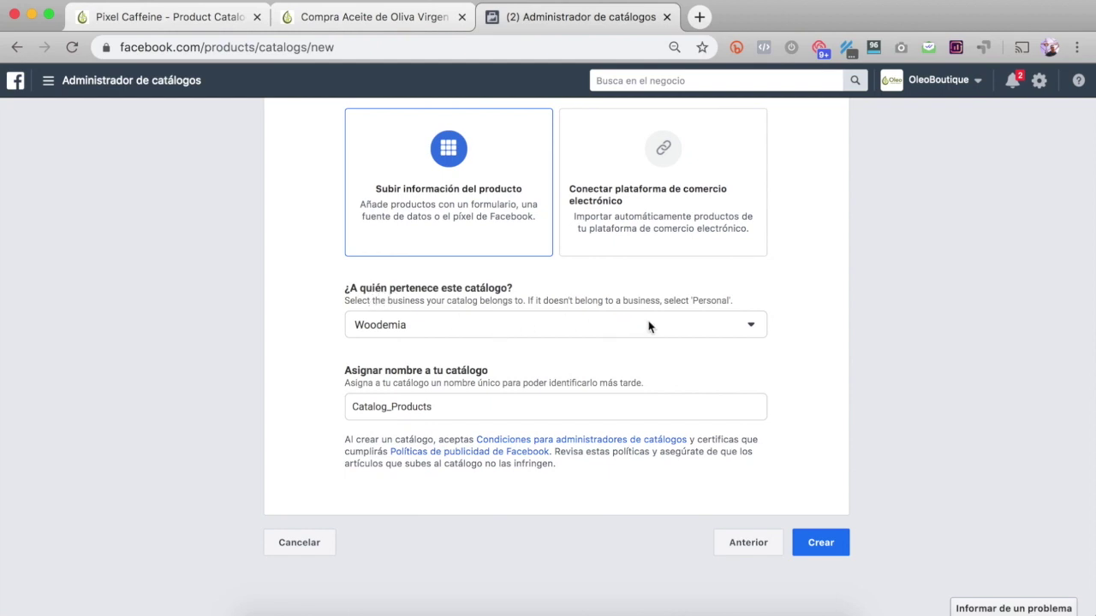
left_click(751, 325)
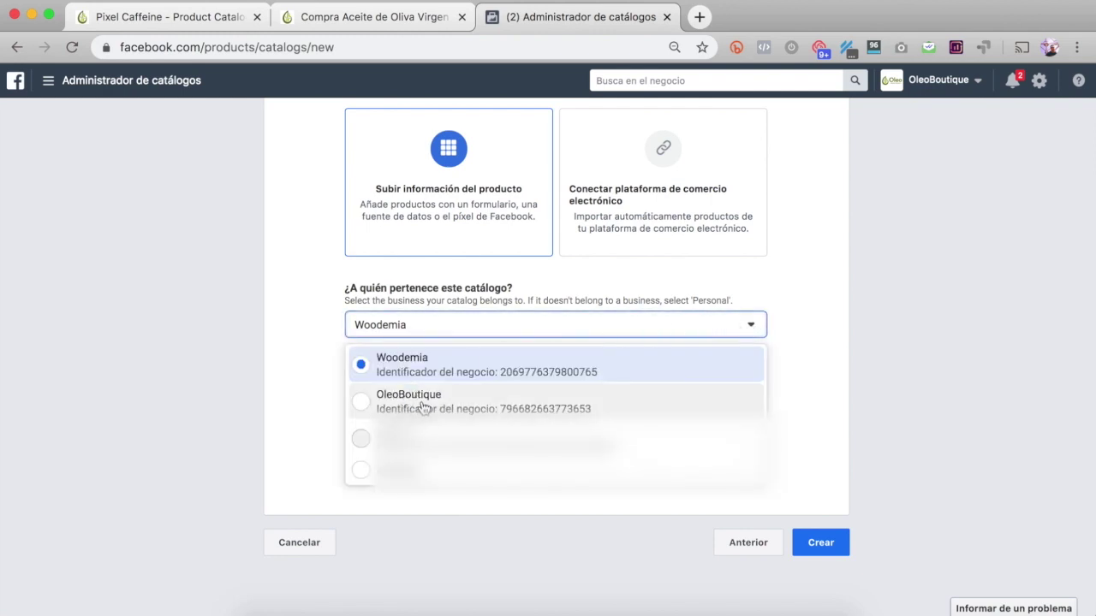
left_click(390, 403)
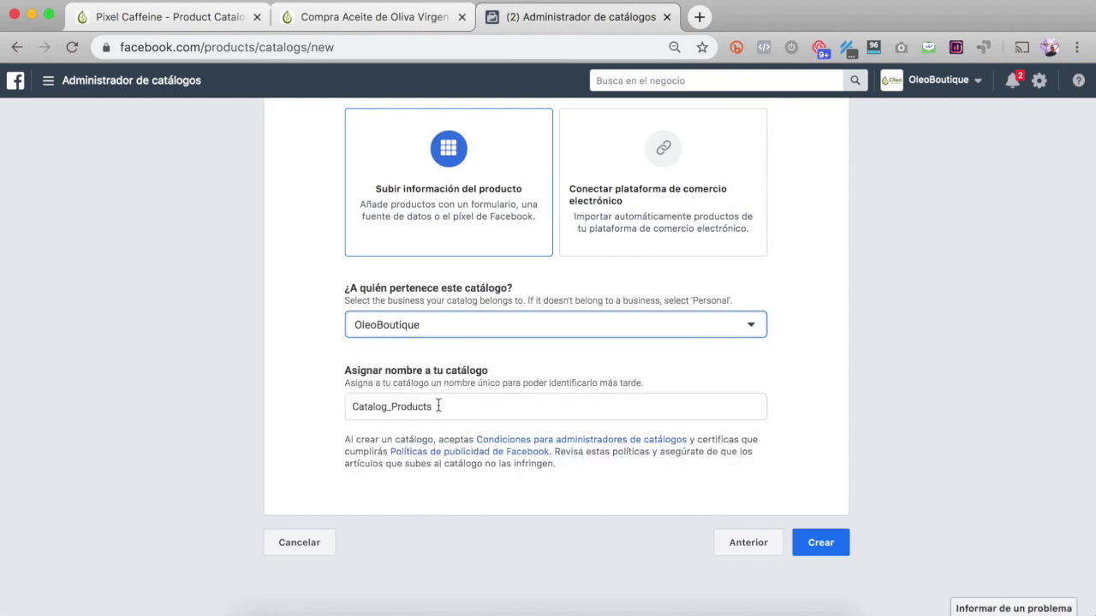
- Name the new catalog "[OleoBoutique] Prueba" and create it
left_click_drag(439, 406, 350, 409)
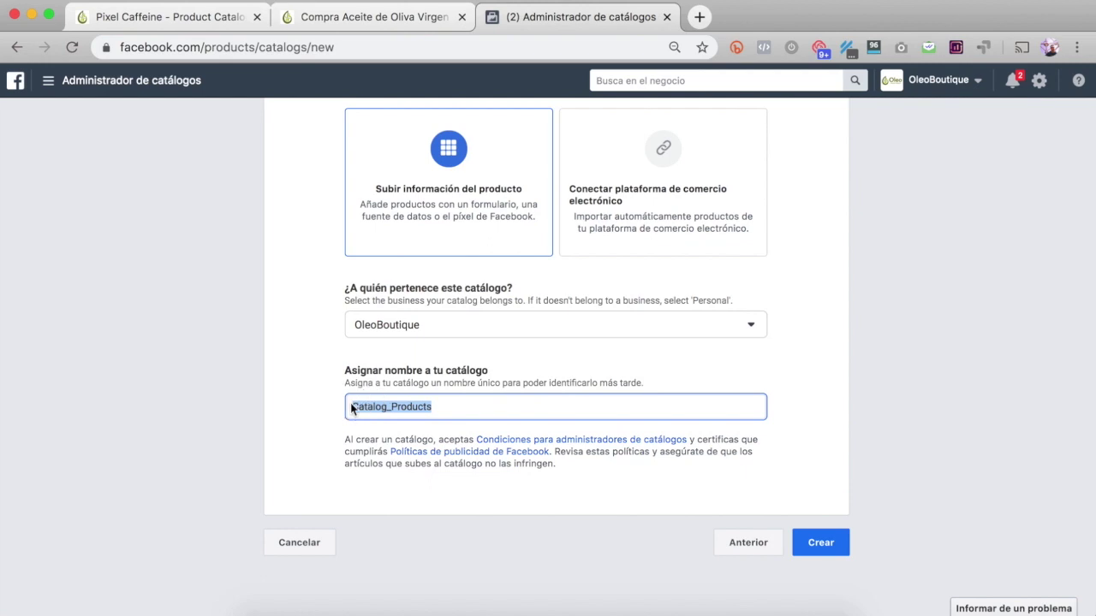
key("BackSpace")
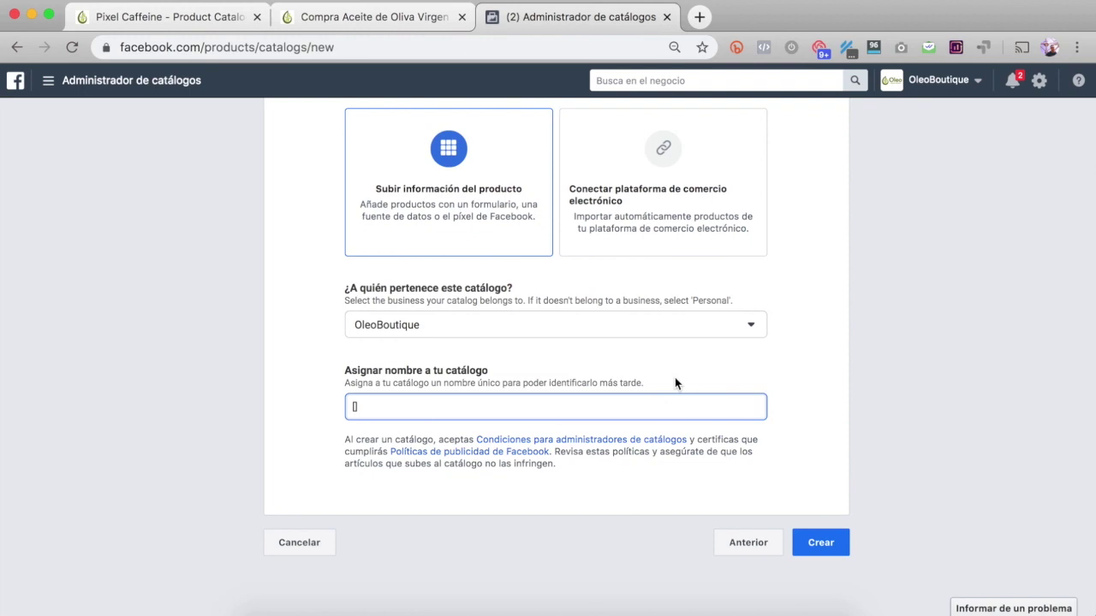
type("[OleoBoutique]")
type("Prube")
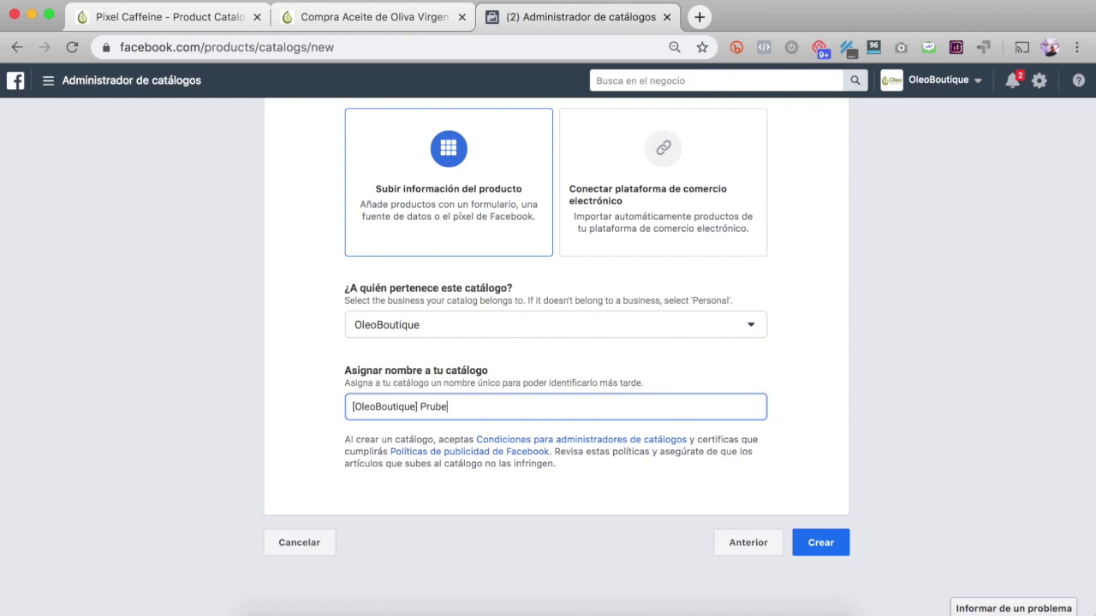
key("BackSpace")
key("BackSpace")
type("eba")
left_click(824, 551)
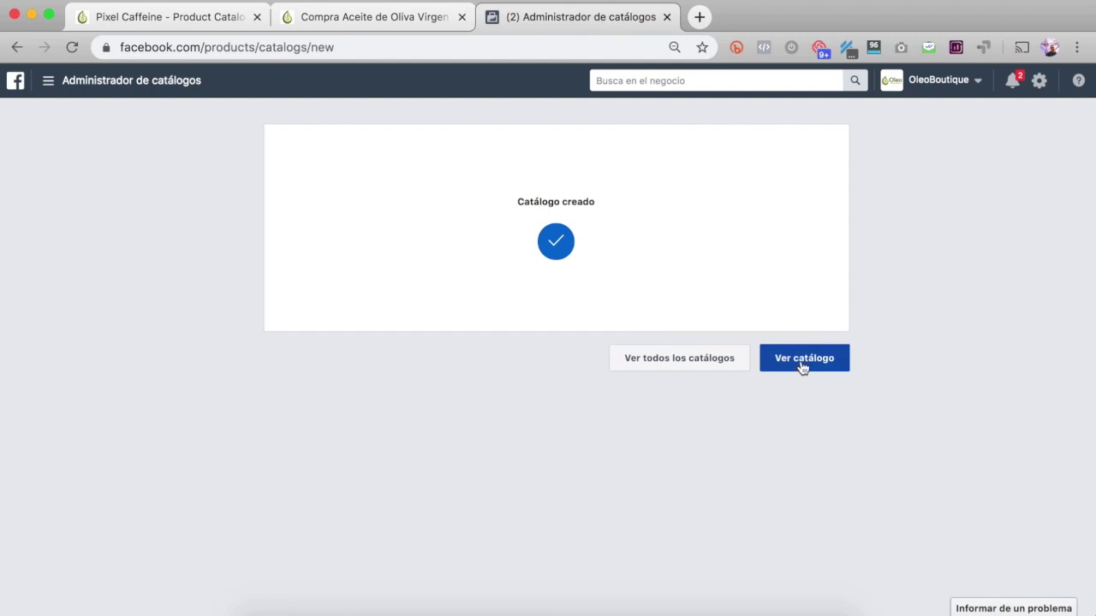
- Open the new catalog's product data sources and start adding products with the Use Data Feeds method
left_click(798, 364)
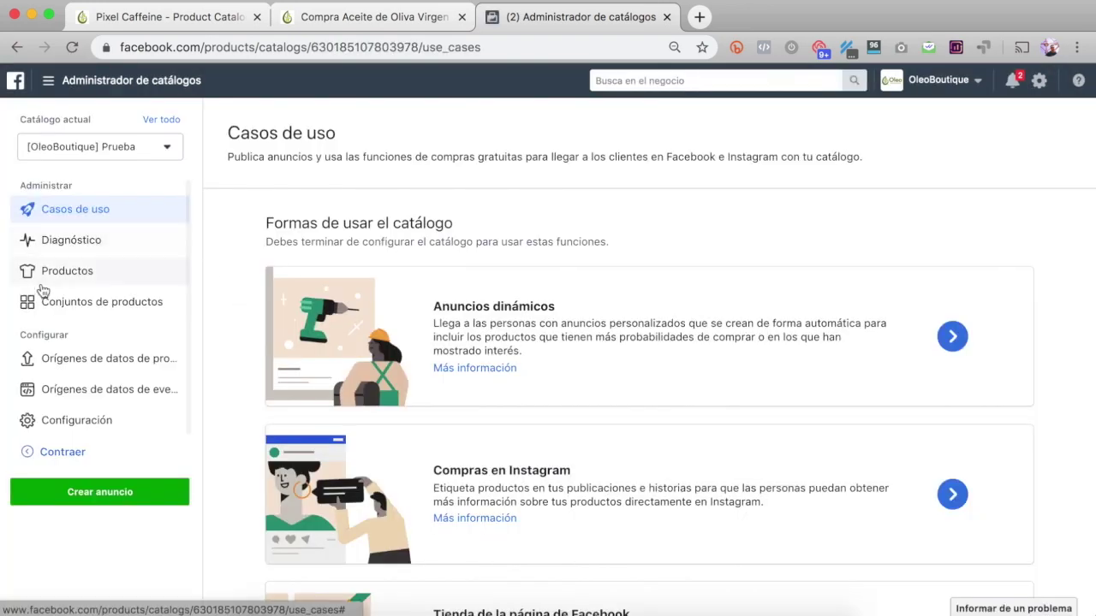
left_click(58, 271)
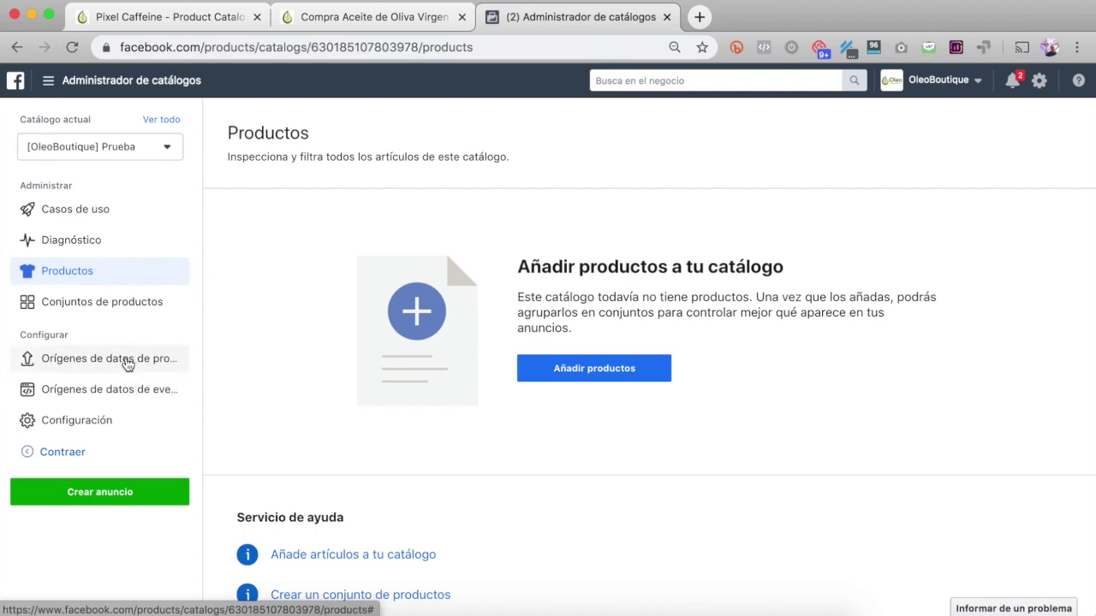
left_click(77, 368)
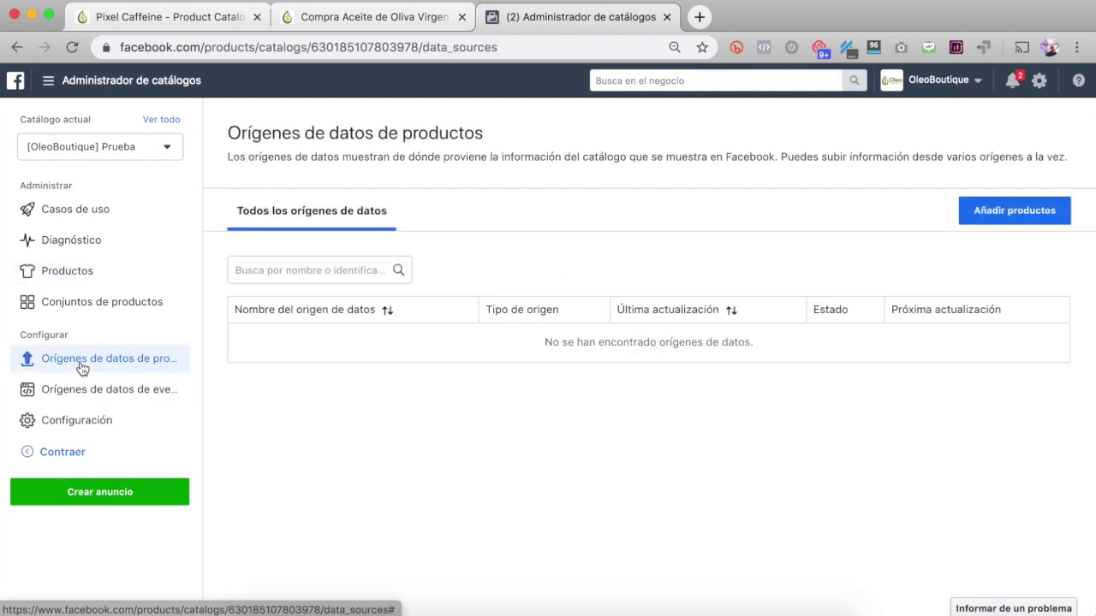
left_click(1032, 218)
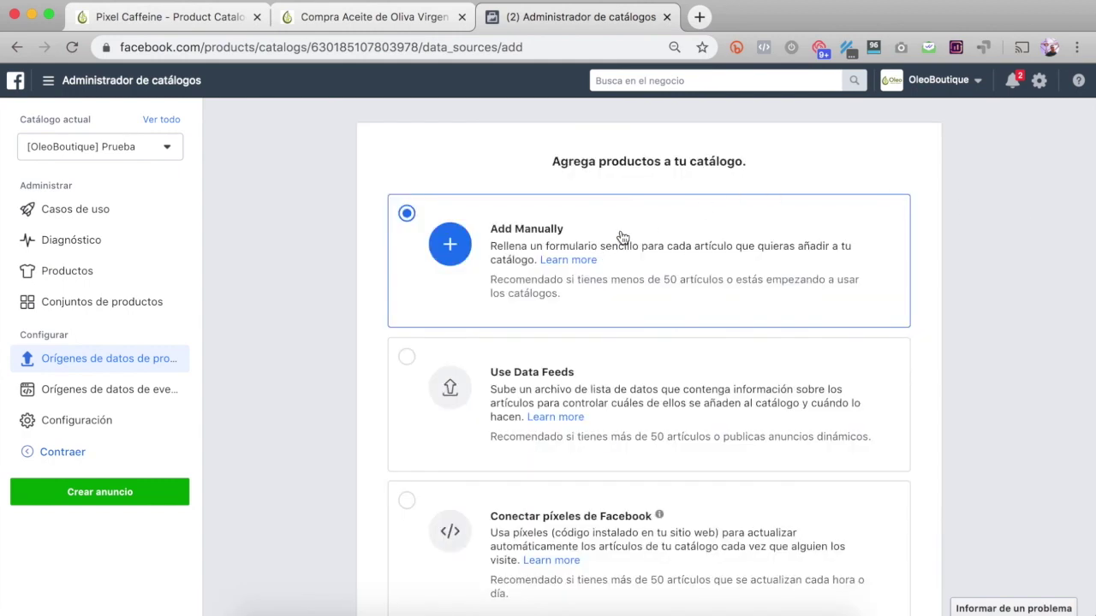
scroll(651, 247, "down", 3)
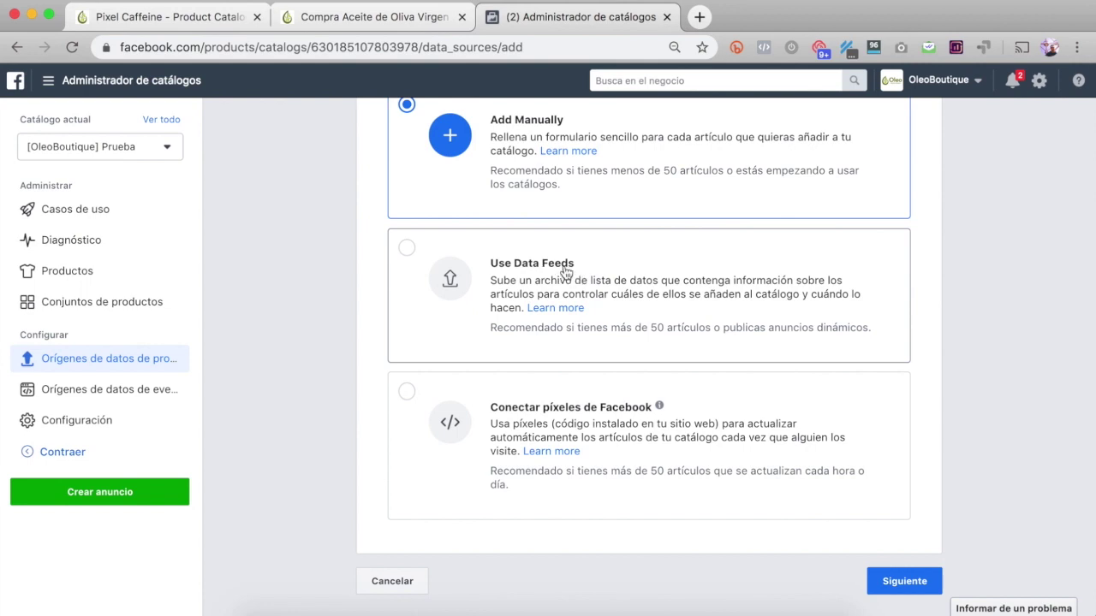
left_click(408, 250)
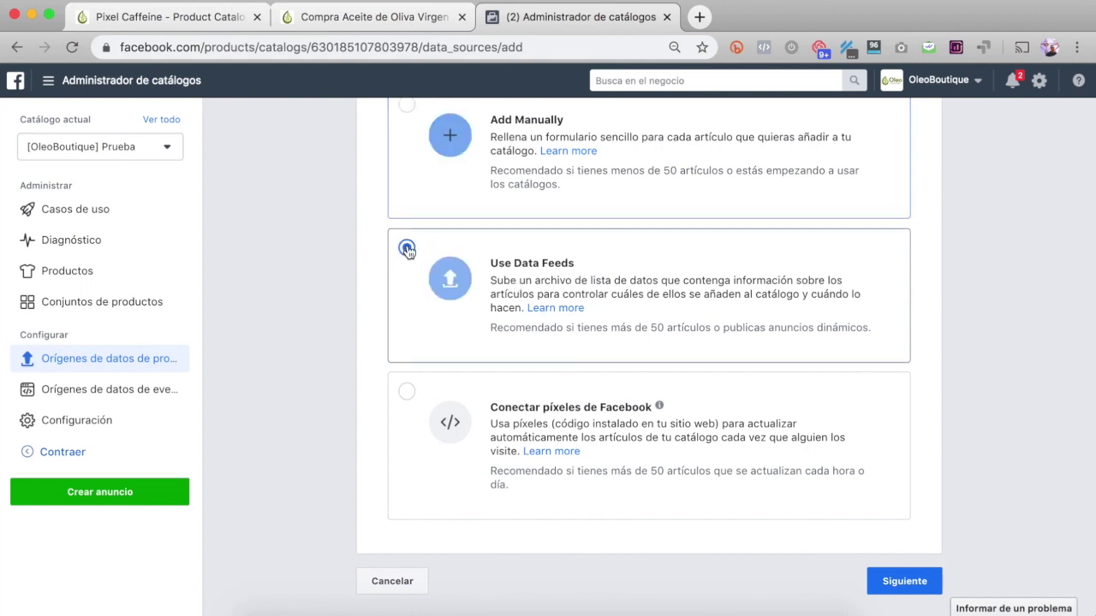
left_click(909, 588)
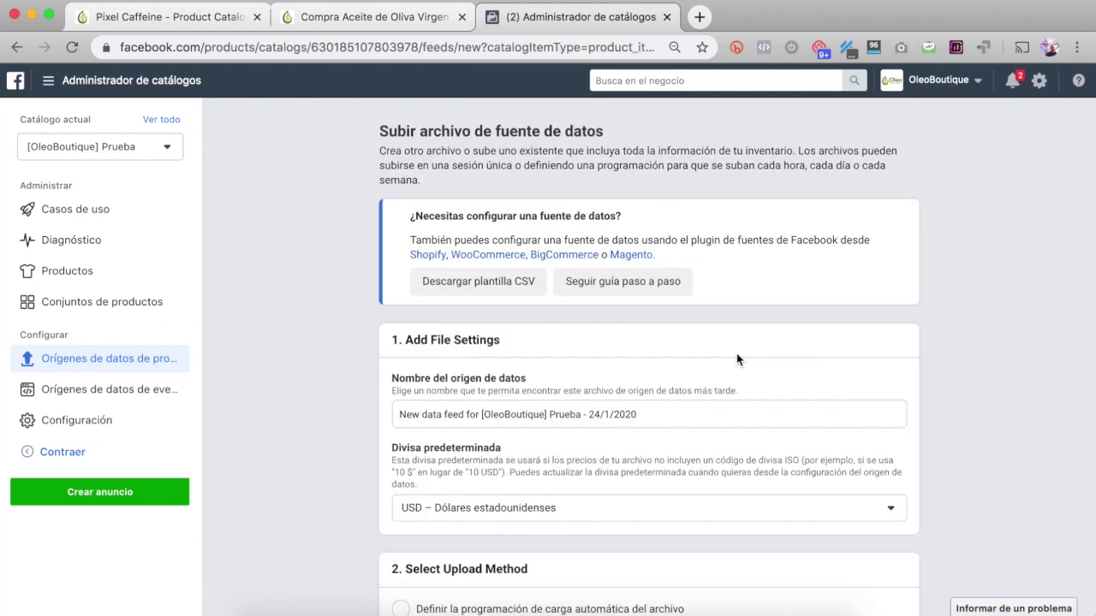
- Name the data source "[OleoBoutique] Prueba - 24/1/2020" and set its default currency to EUR – Euro
scroll(775, 254, "down", 3)
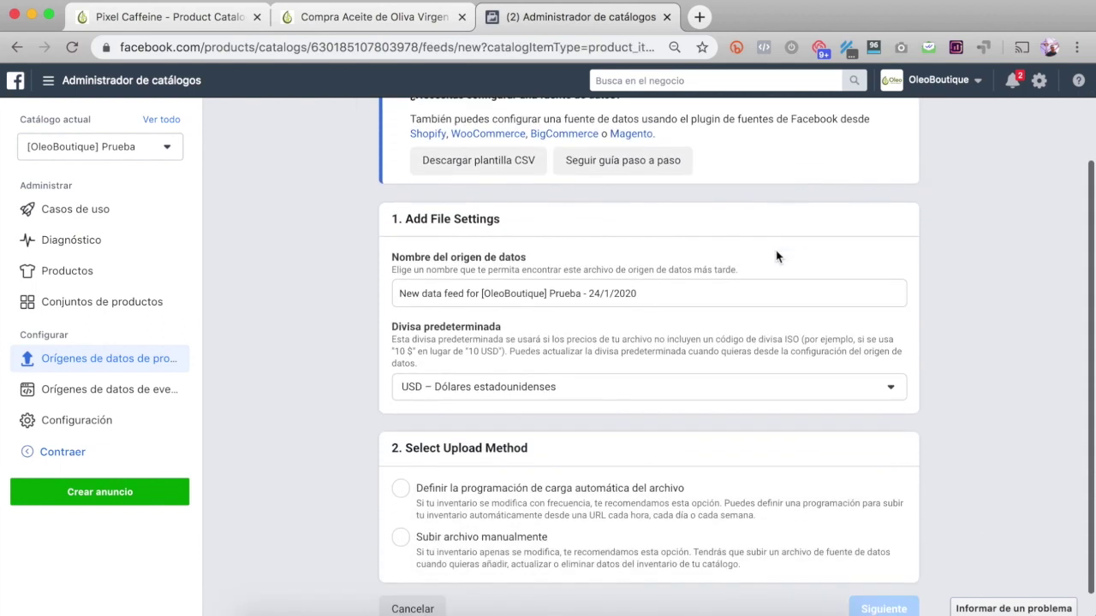
scroll(776, 250, "down", 1)
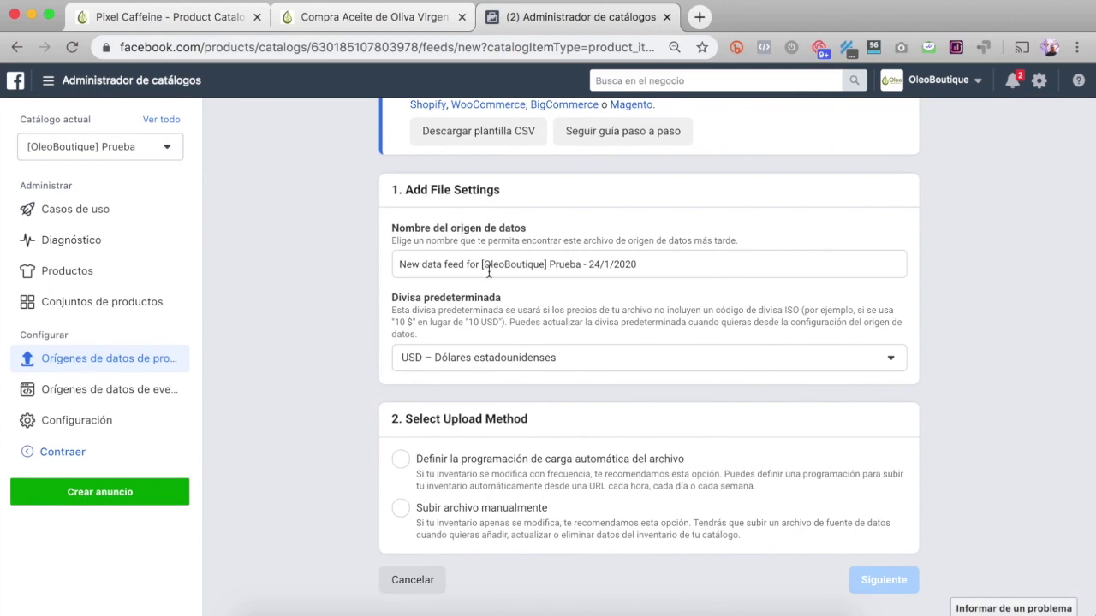
left_click_drag(476, 264, 400, 256)
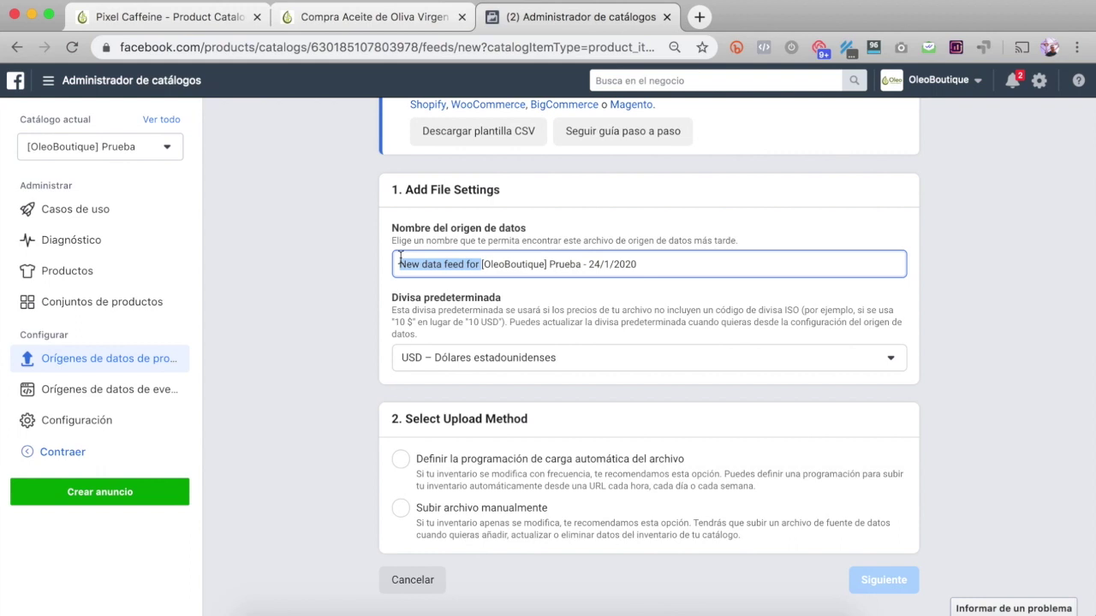
key("BackSpace")
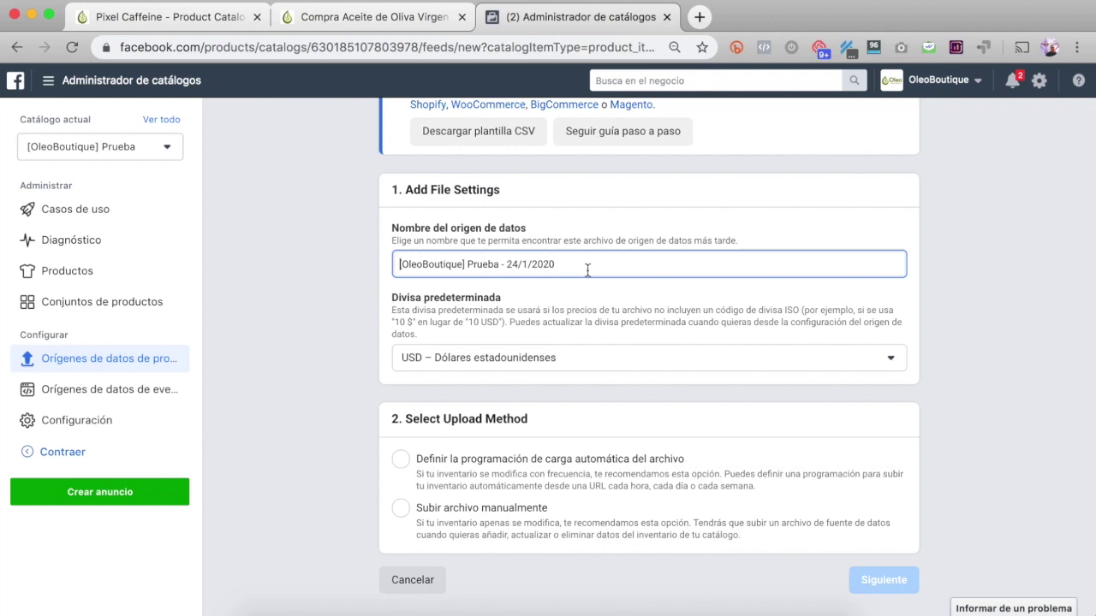
left_click(463, 366)
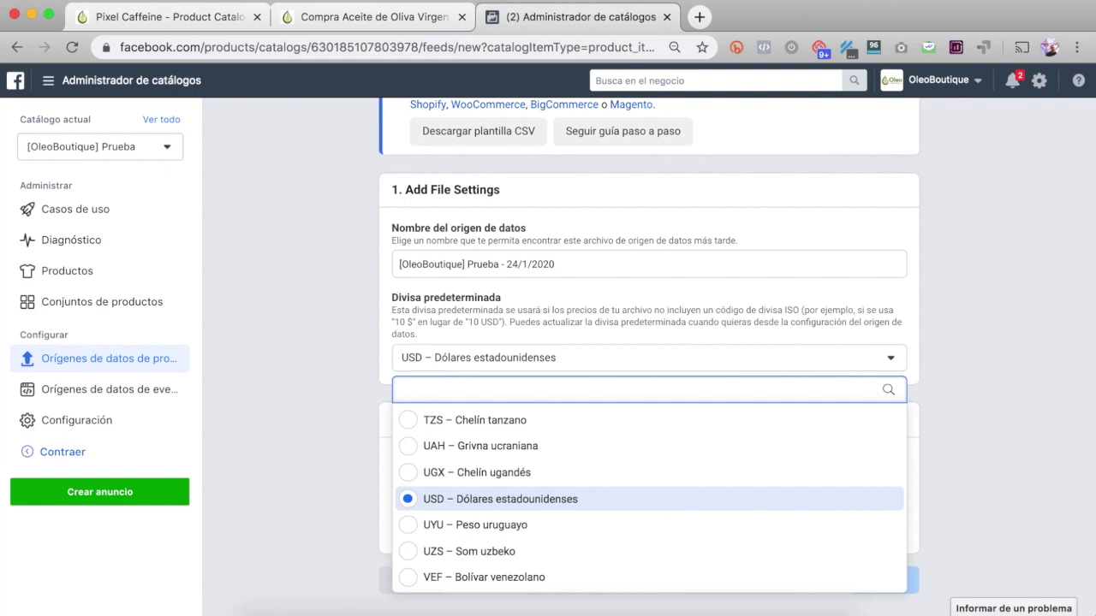
type("eur")
left_click(460, 419)
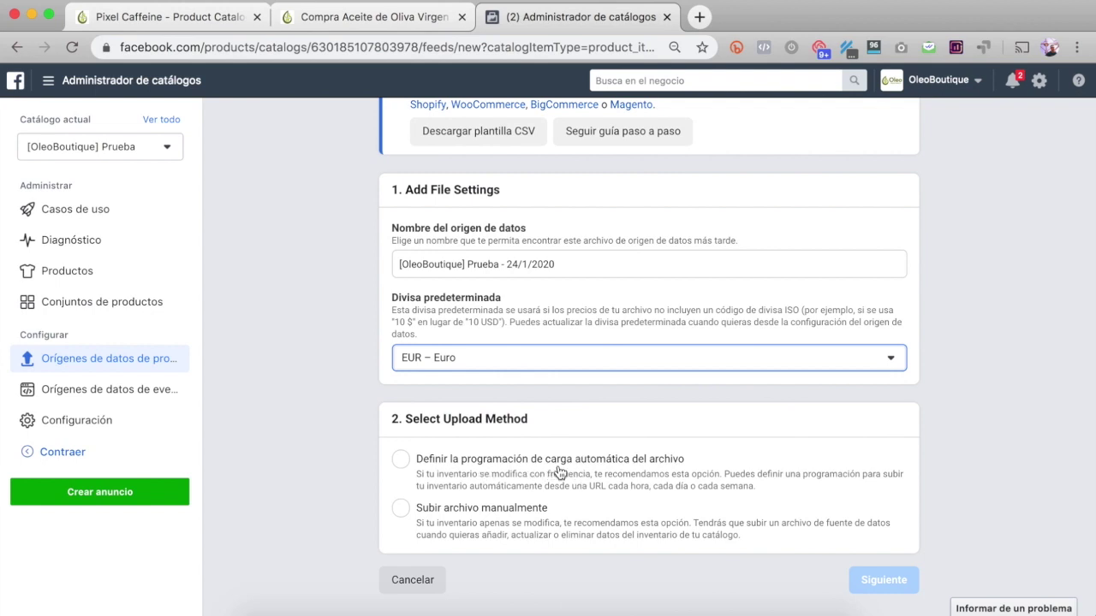
- Choose scheduled automatic file upload and paste the product feed link copied from Pixel Caffeine as the data feed URL
left_click(445, 479)
scroll(492, 319, "down", 4)
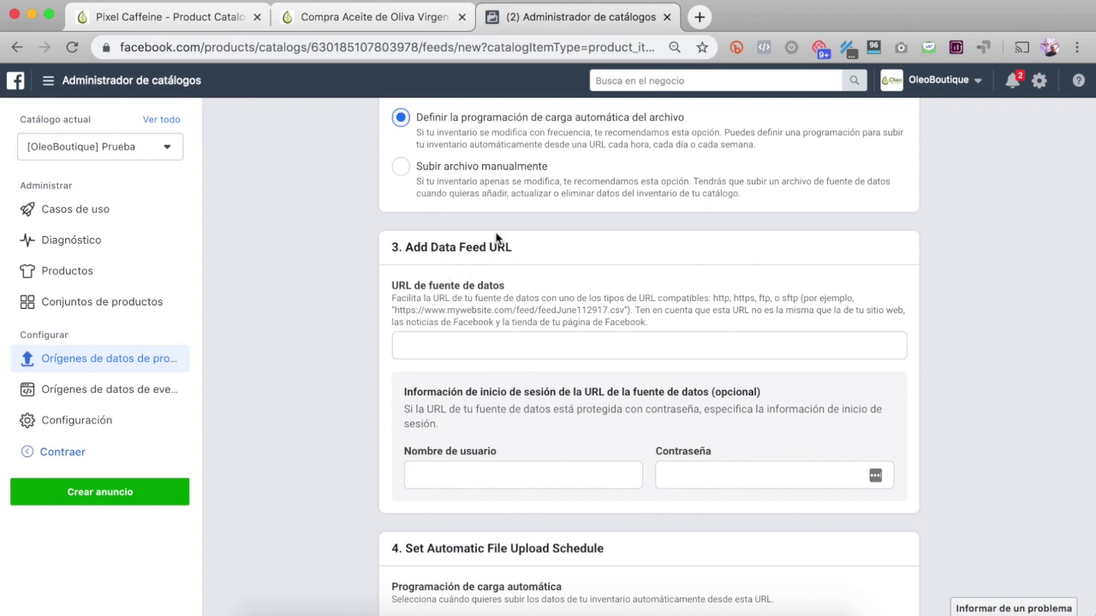
left_click(167, 17)
scroll(519, 271, "up", 2)
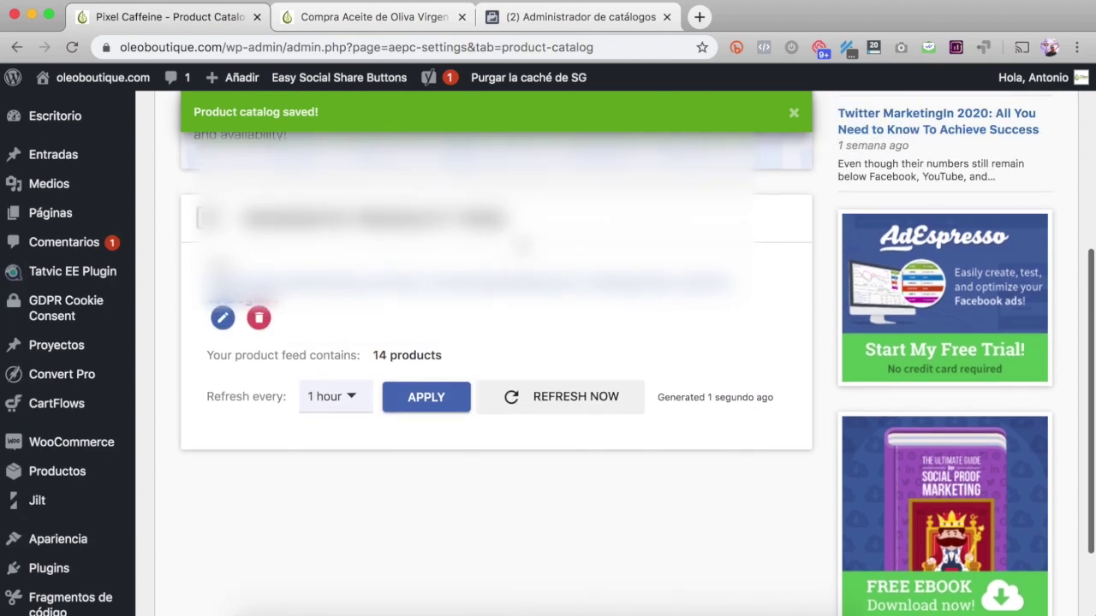
right_click(343, 282)
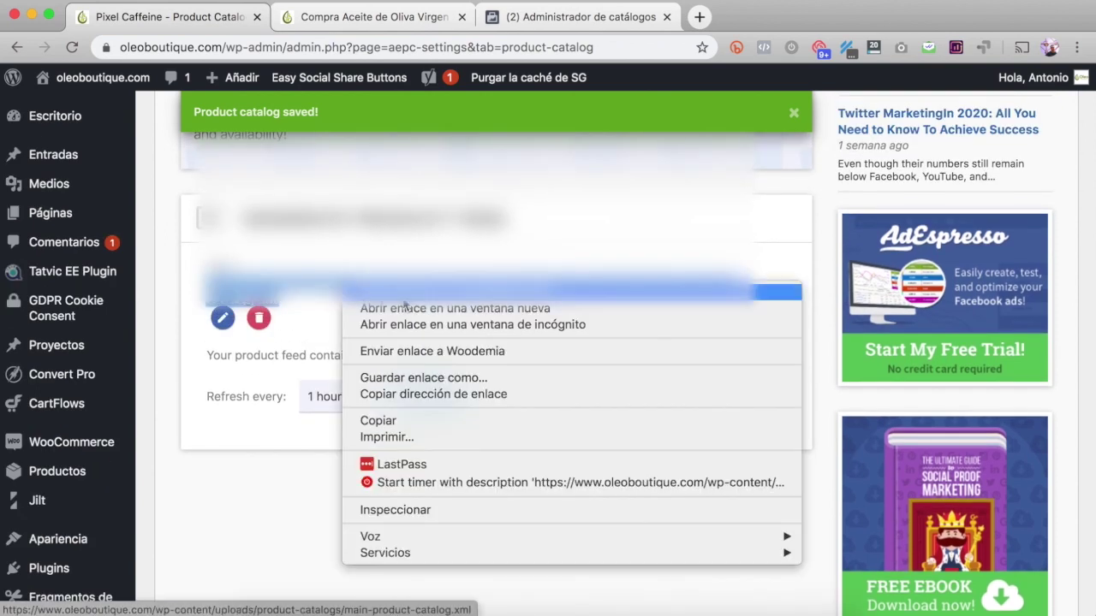
left_click(398, 419)
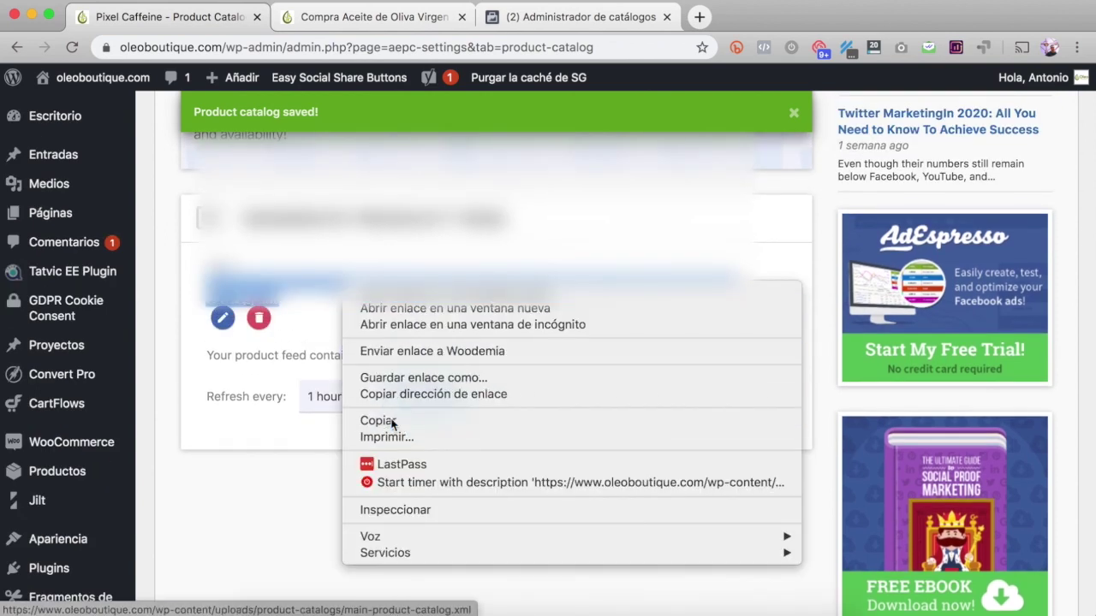
left_click(572, 17)
left_click(458, 346)
right_click(460, 346)
left_click(493, 445)
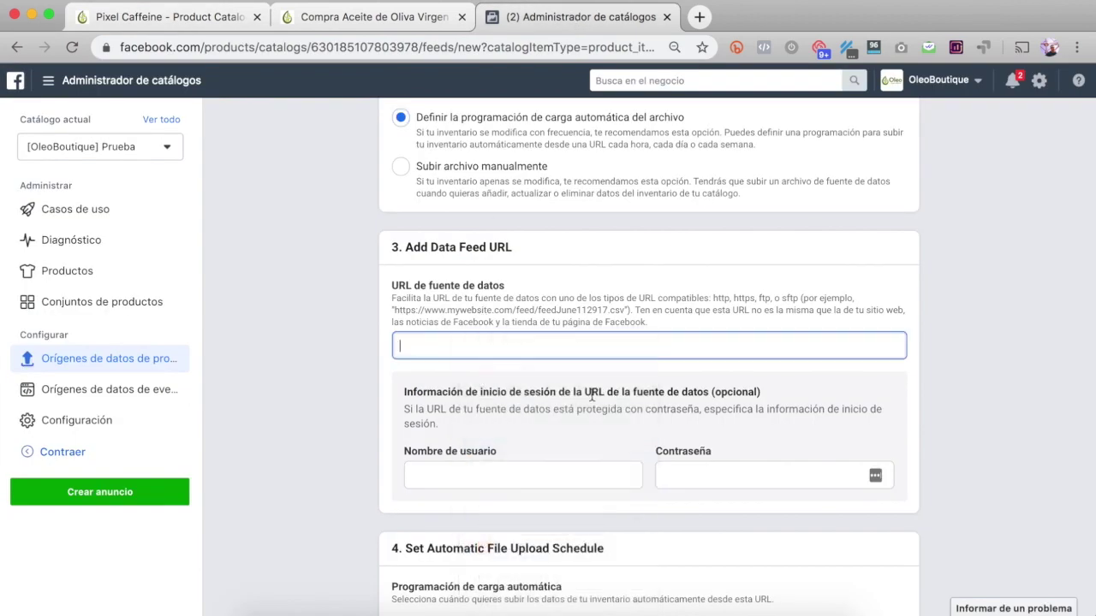
- Schedule the automatic feed upload for every day at 2:00 and start the upload
scroll(625, 338, "down", 3)
scroll(830, 304, "down", 2)
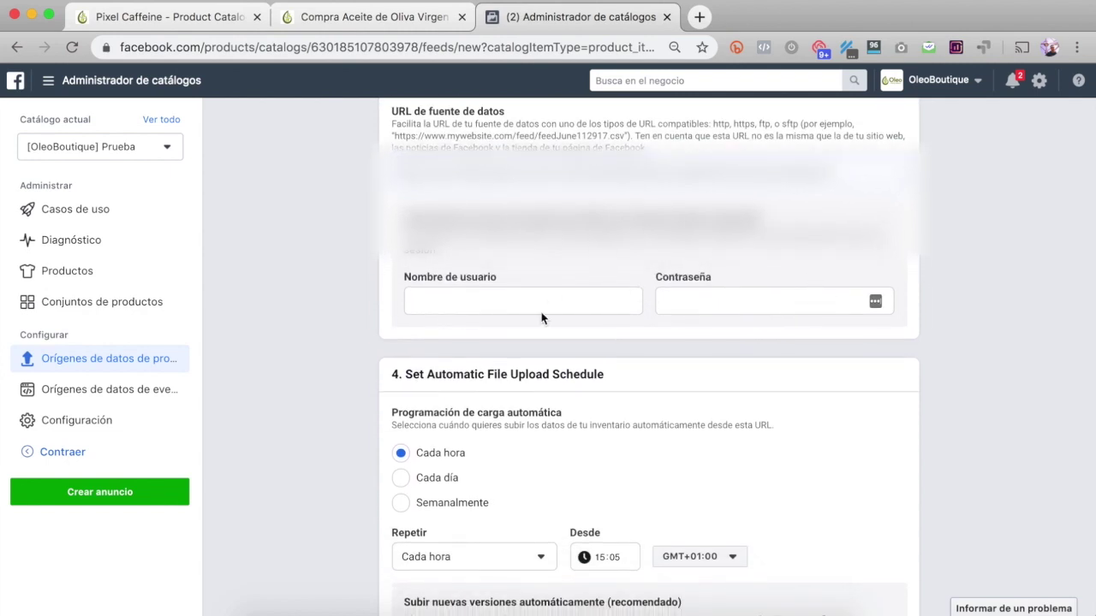
scroll(776, 358, "down", 3)
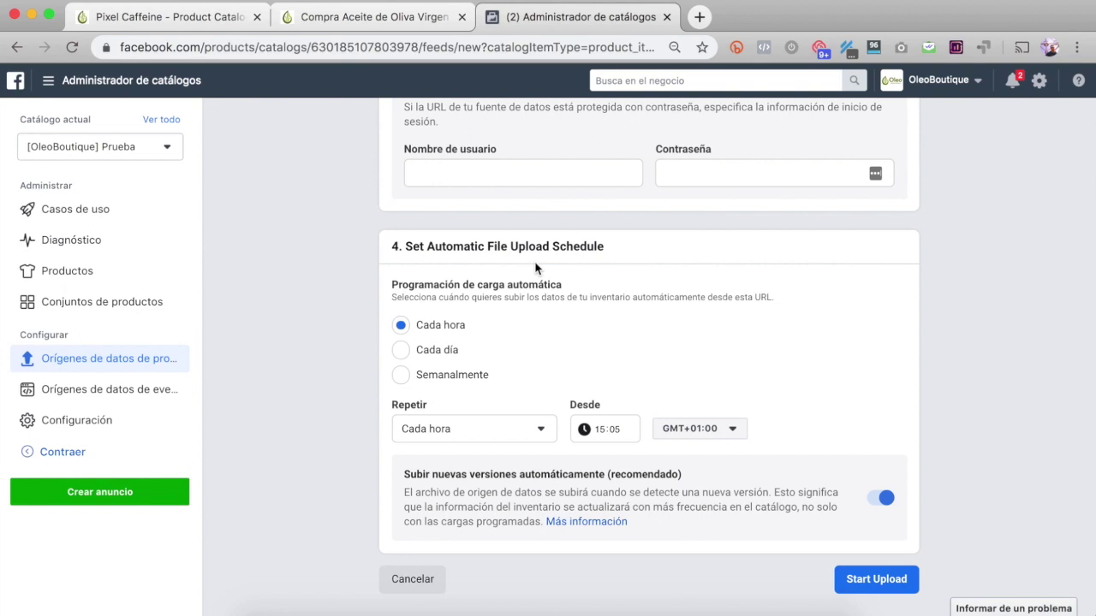
left_click(401, 350)
left_click(435, 431)
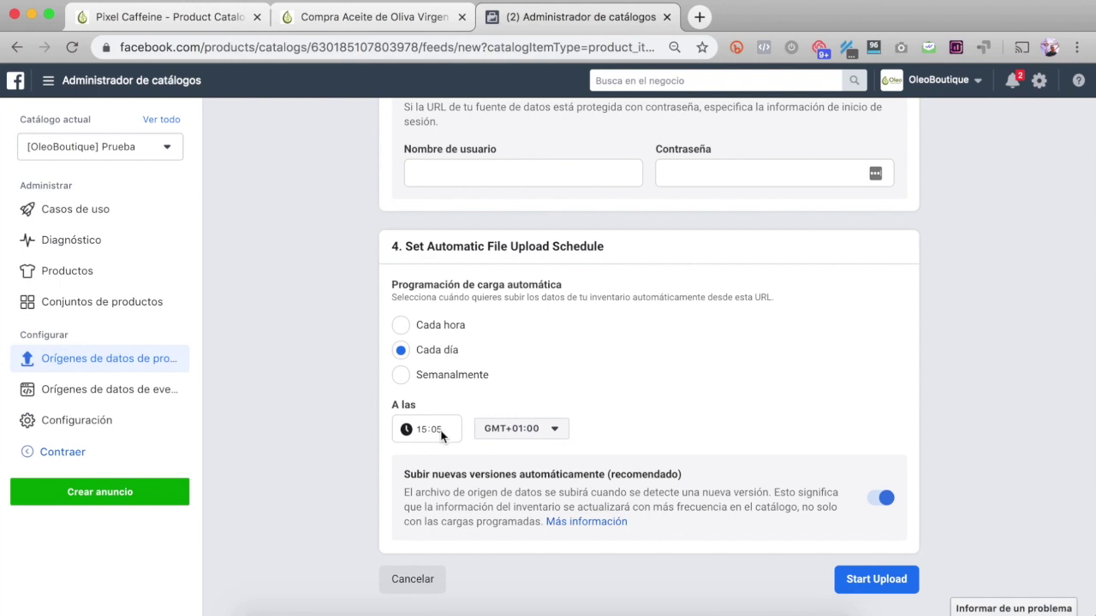
left_click(441, 433)
left_click(425, 430)
type("2")
left_click(436, 430)
type("00")
left_click(658, 387)
left_click(887, 584)
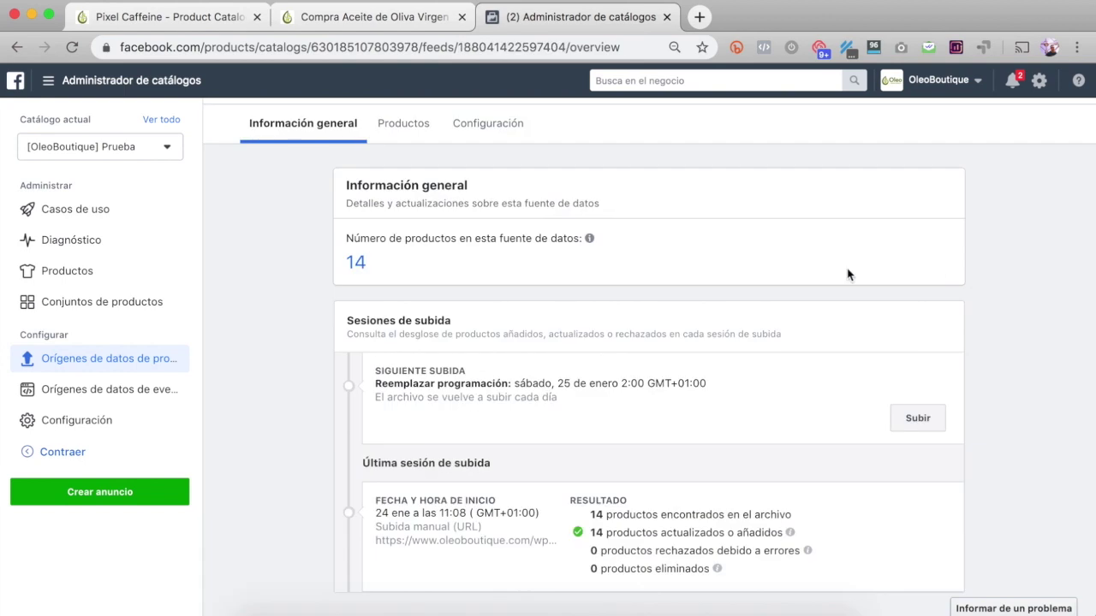
- Review the products imported by the data feed, checking their images, names and prices
mouse_move(589, 238)
left_click(409, 128)
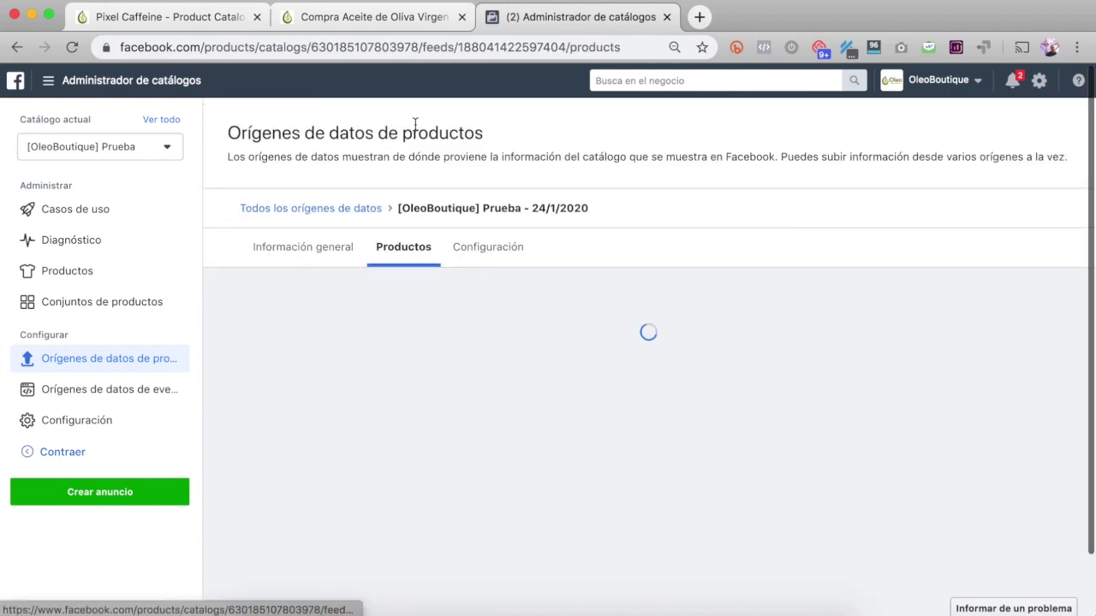
scroll(741, 261, "down", 2)
scroll(741, 256, "down", 2)
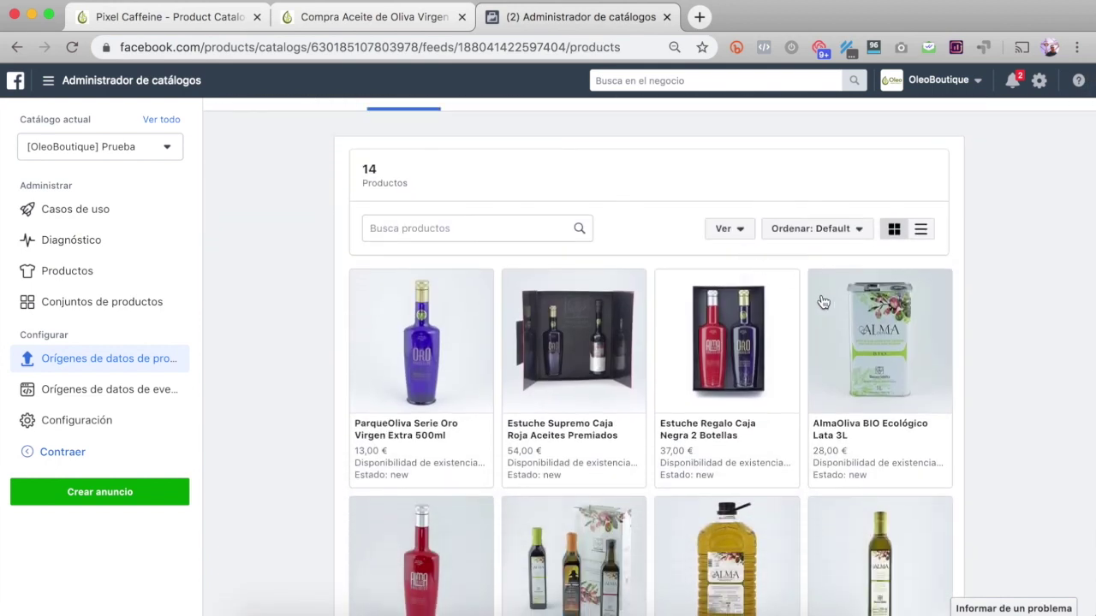
scroll(435, 374, "down", 2)
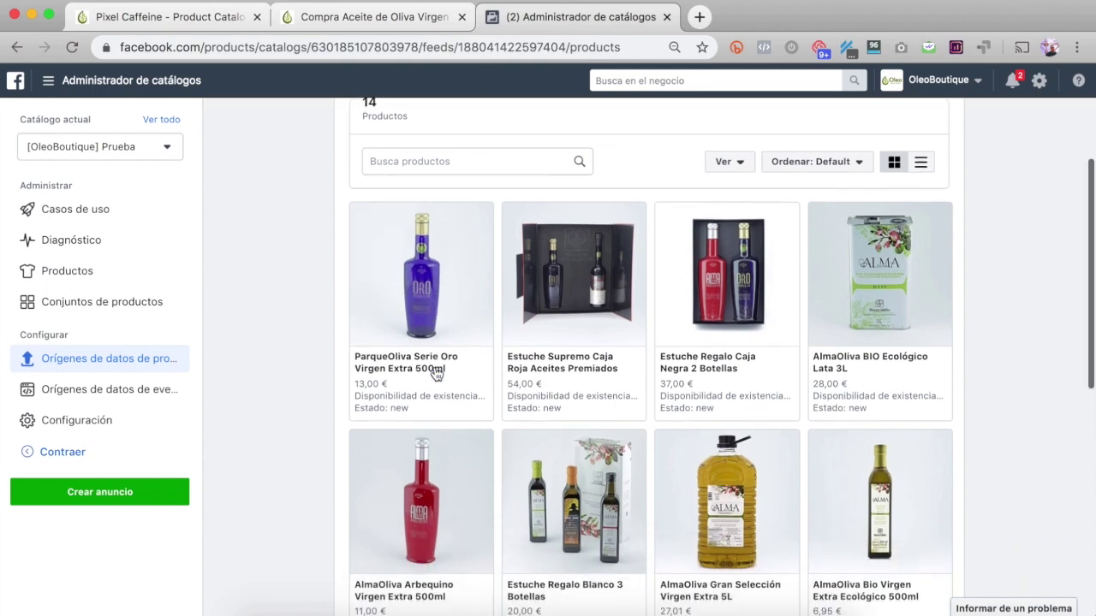